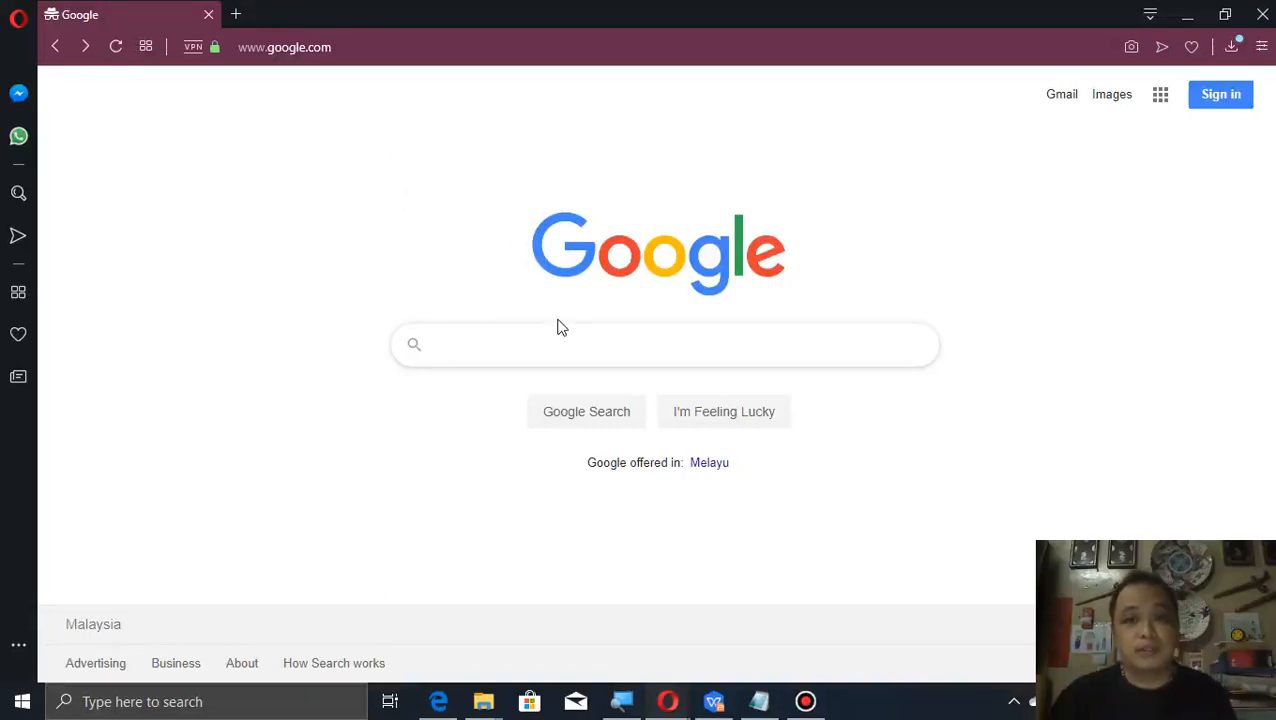
# - Search Google for "forest animated gif" and show the image results
pyautogui.write('forest a')
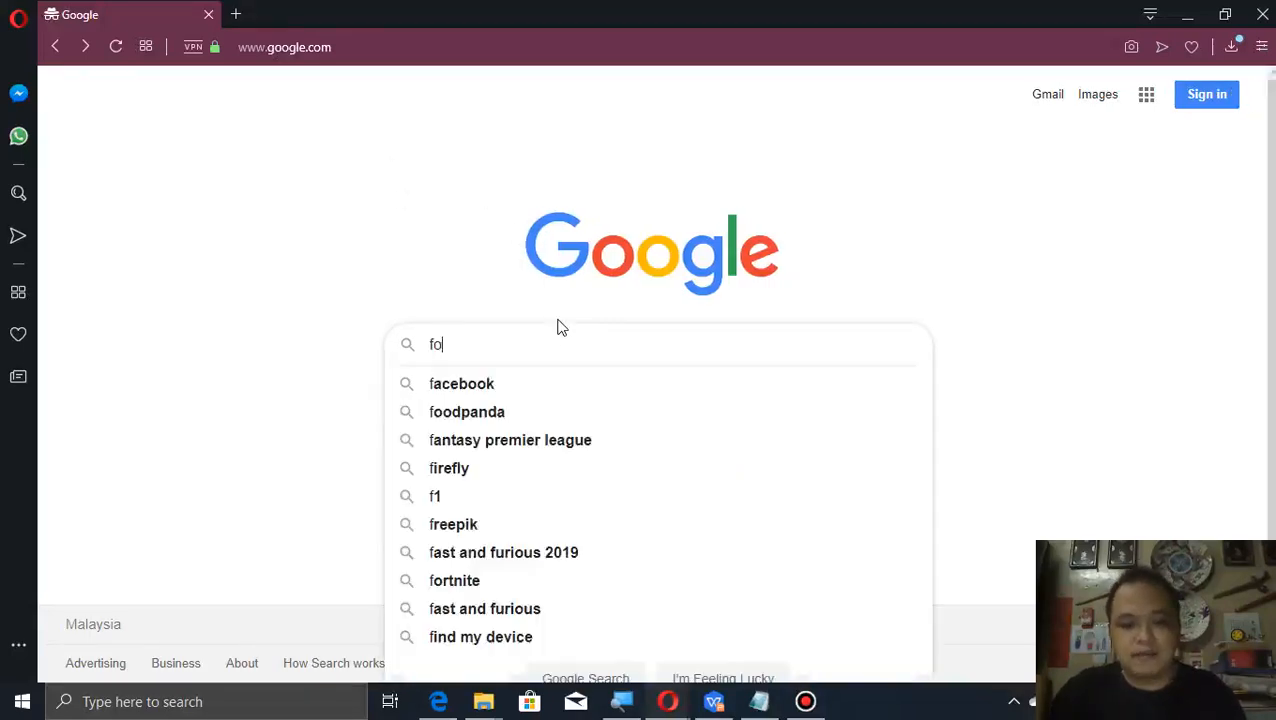
pyautogui.write('nimated gif')
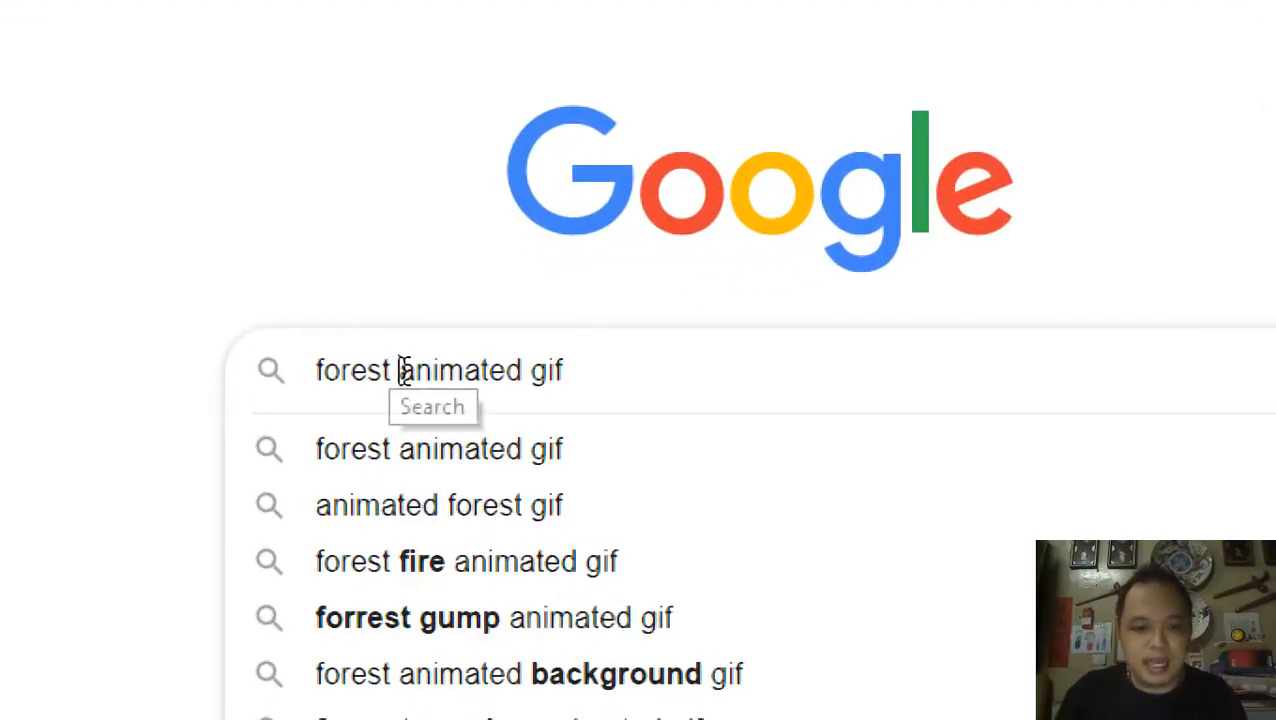
pyautogui.moveTo(401, 370); pyautogui.dragTo(585, 370)
pyautogui.click(585, 370)
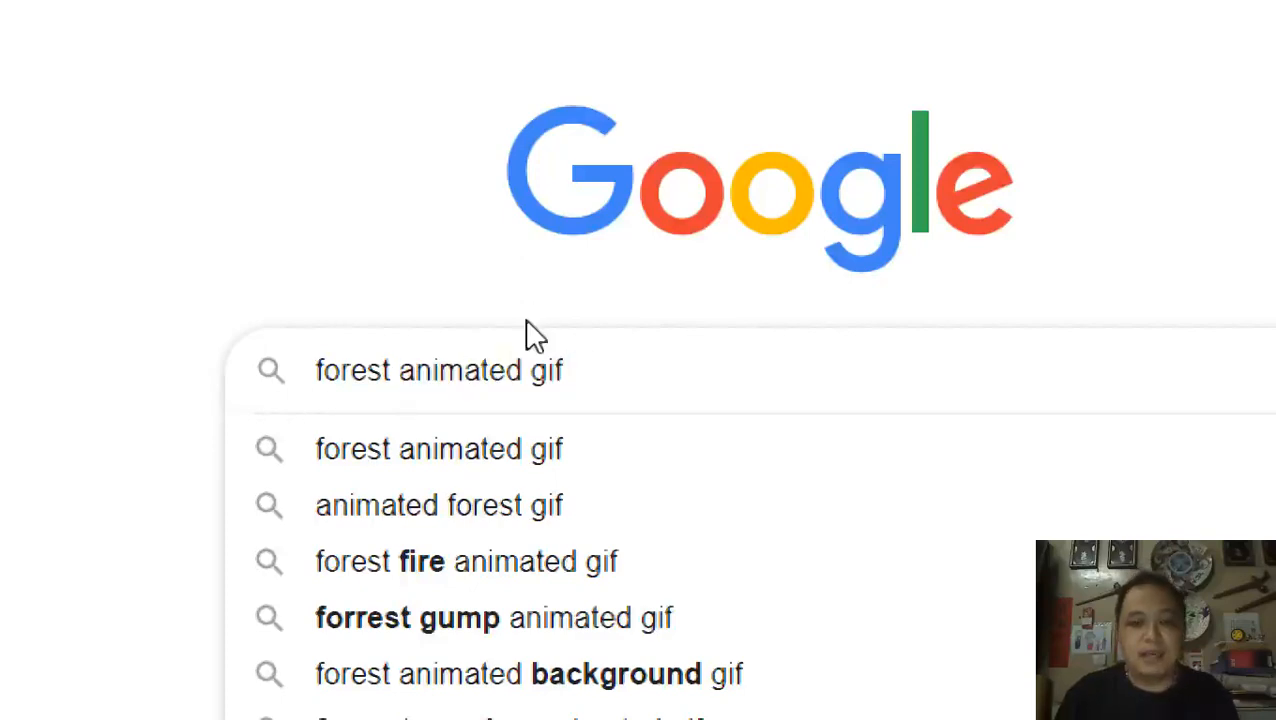
pyautogui.press('Return')
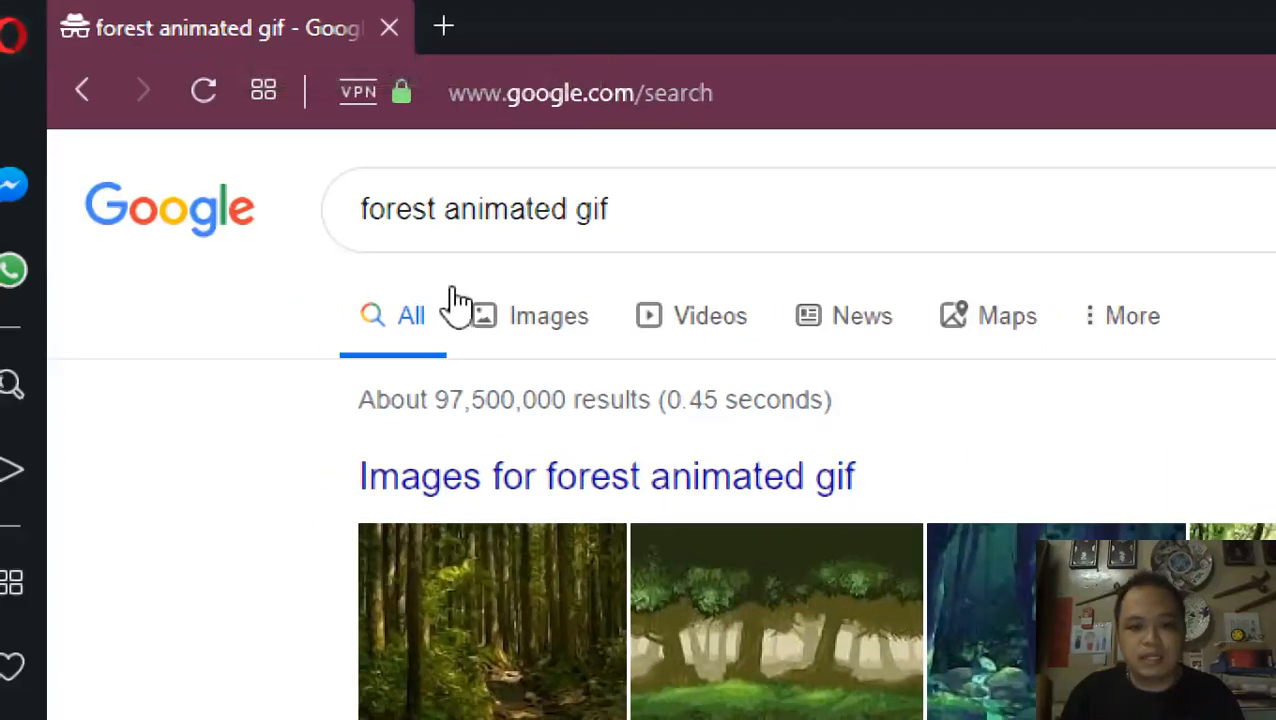
pyautogui.click(562, 342)
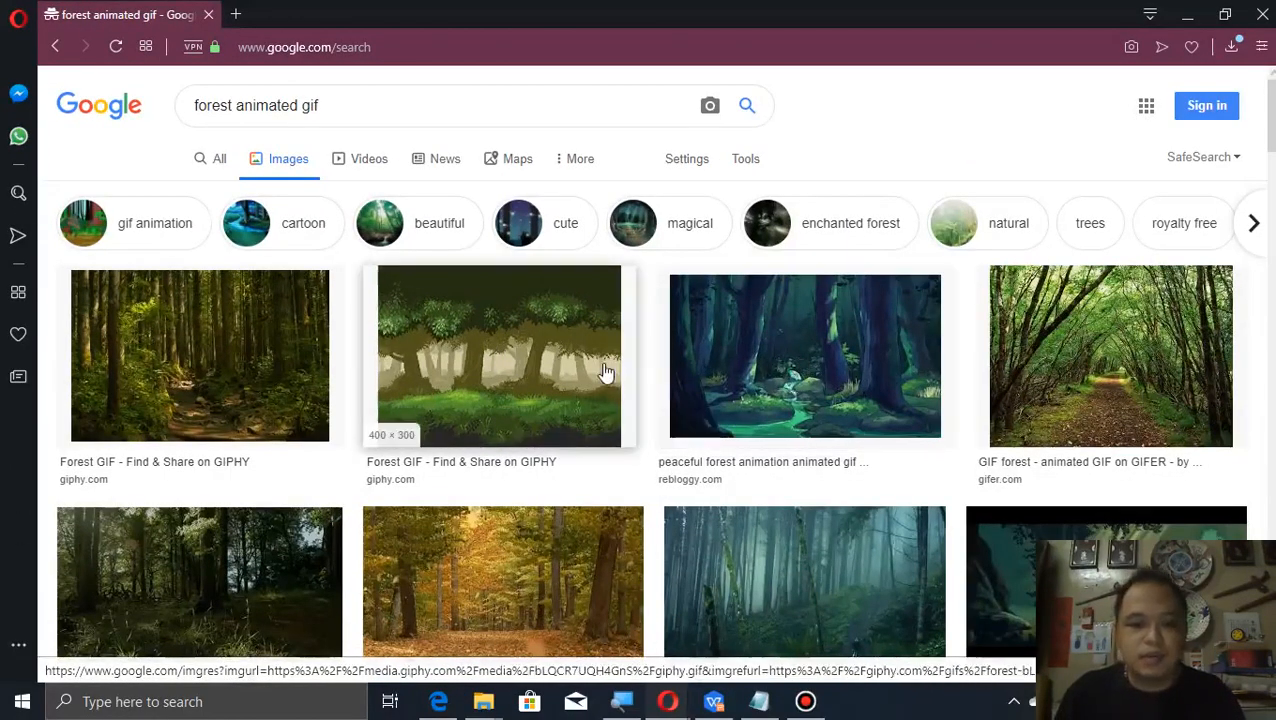
# - Save the 400 × 300 cartoon forest GIF from Giphy to the Desktop as Background, replacing the existing file
pyautogui.click(302, 365)
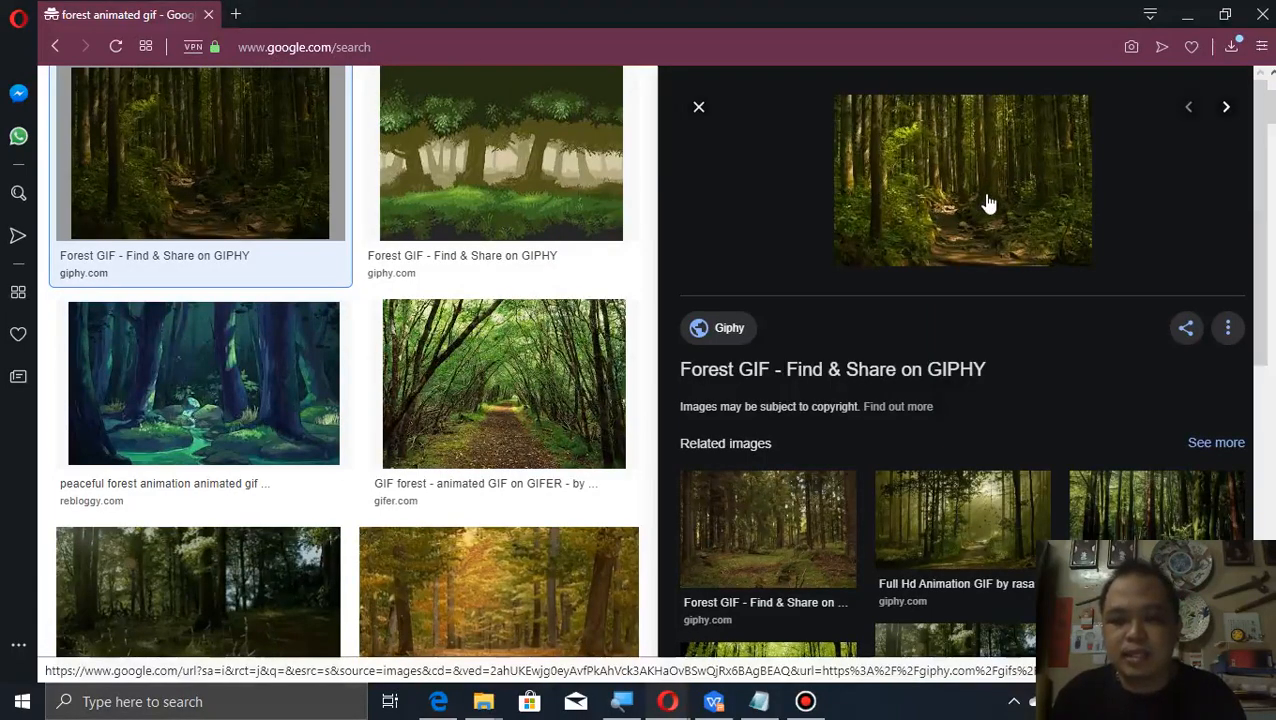
pyautogui.click(527, 174)
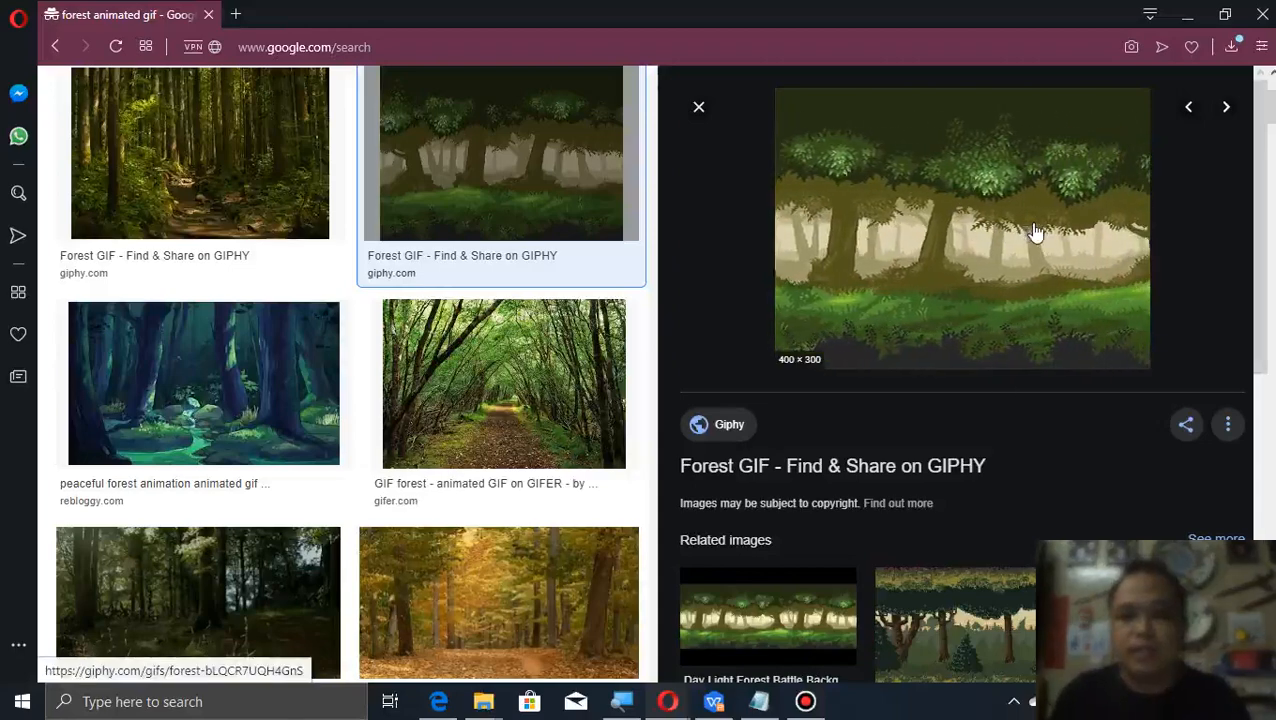
pyautogui.rightClick(885, 150)
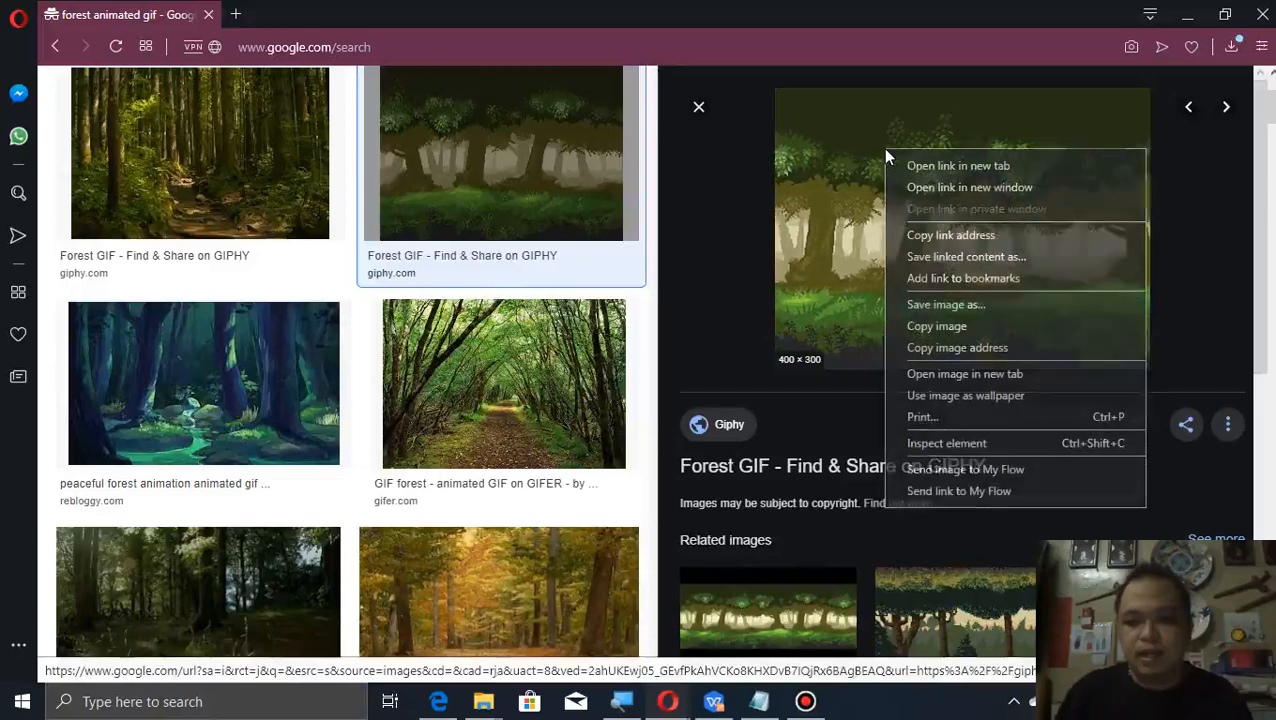
pyautogui.click(941, 304)
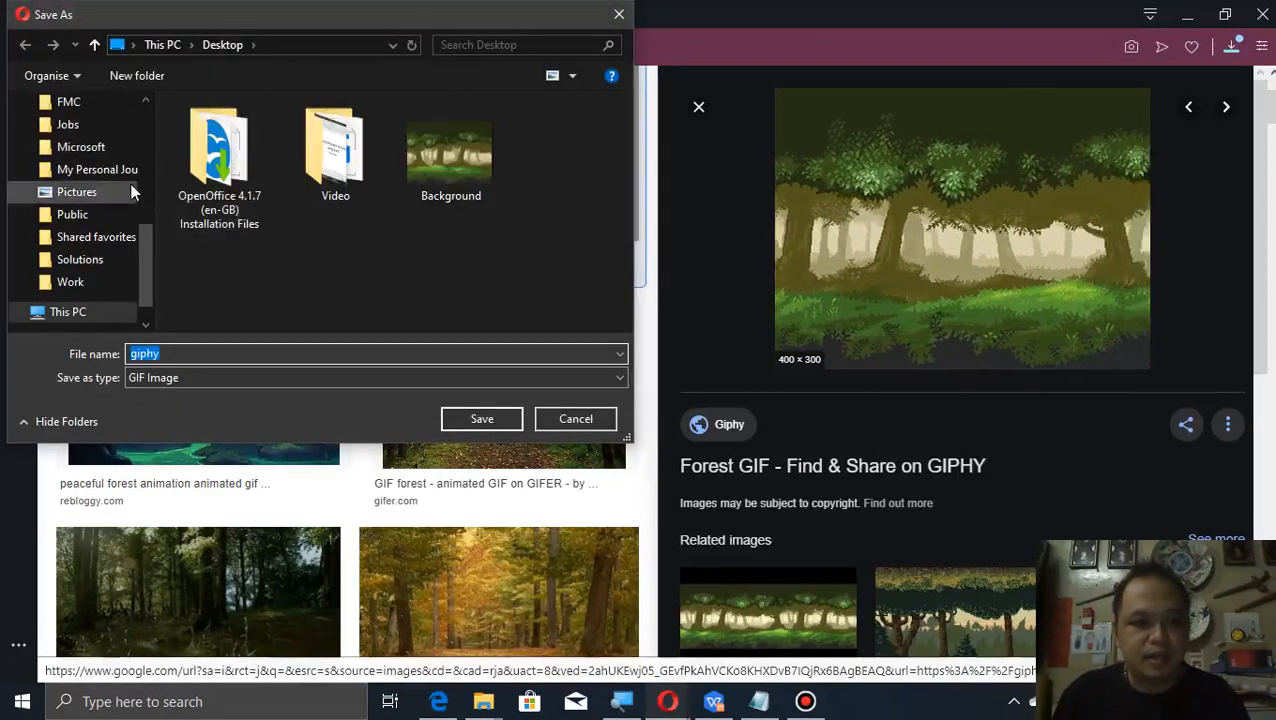
pyautogui.click(436, 173)
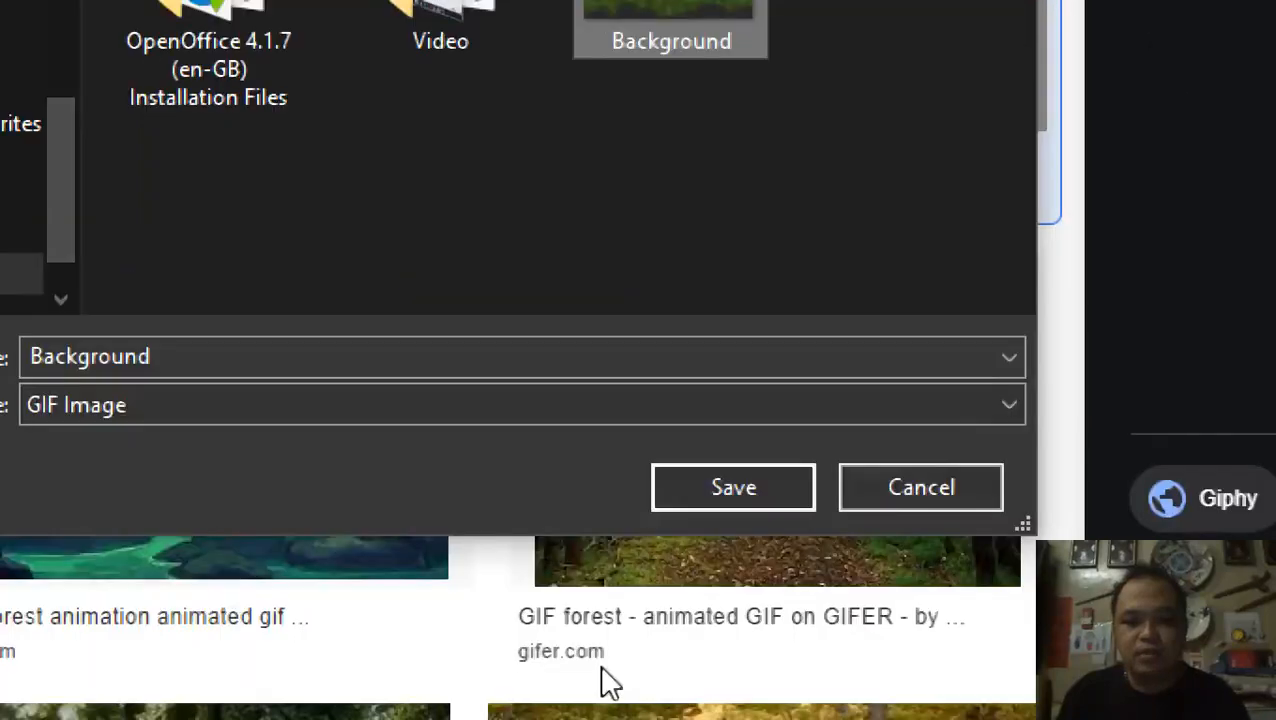
pyautogui.click(726, 484)
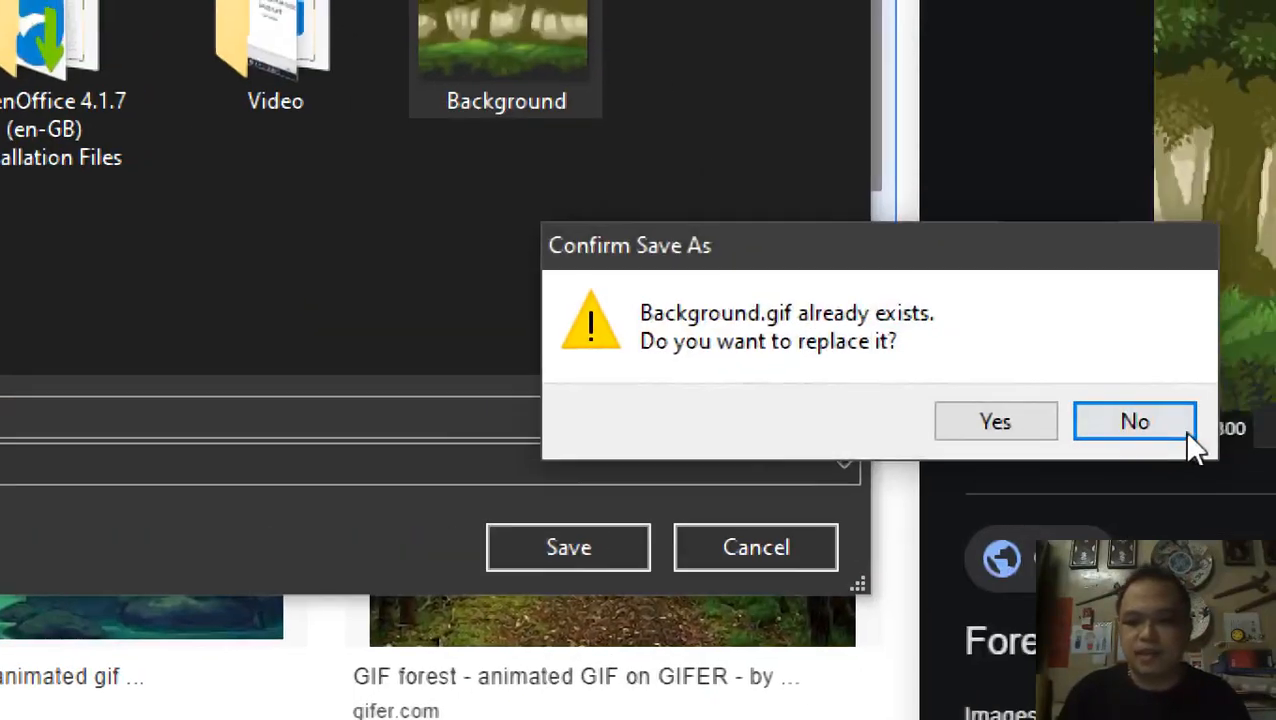
pyautogui.click(1015, 425)
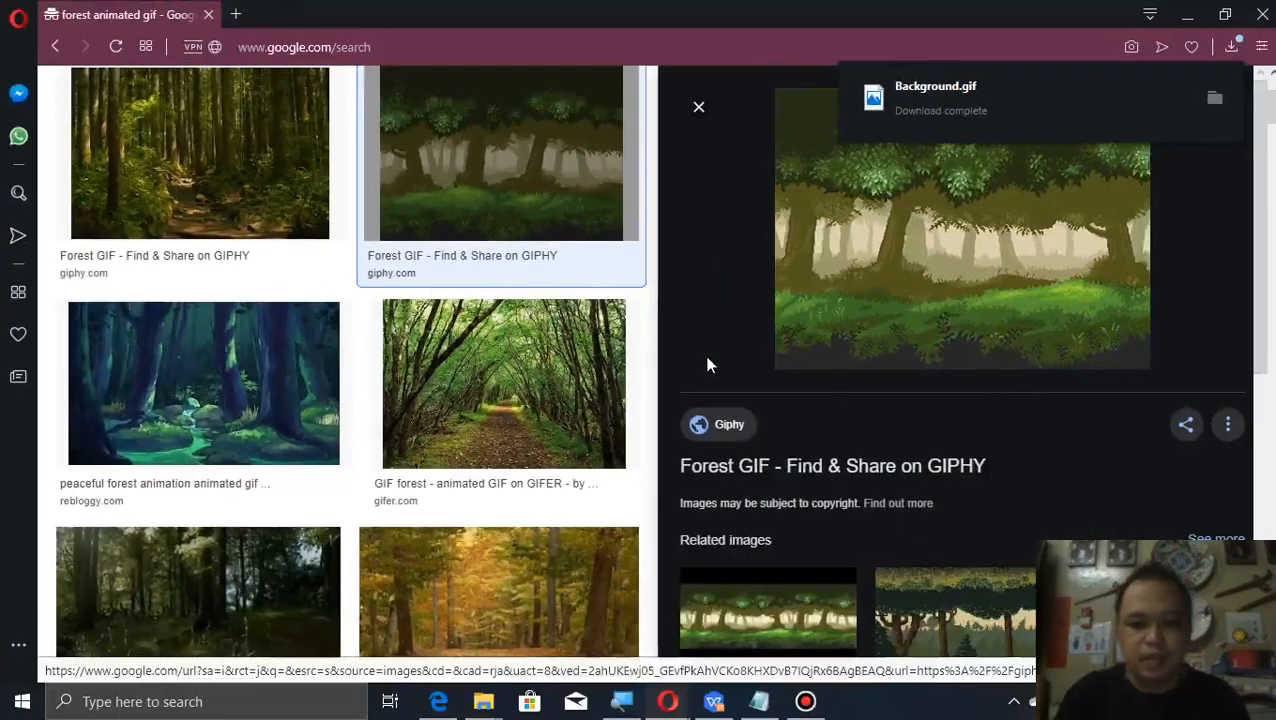
# - Switch to the WPS Office presentation and insert the Background picture from the Desktop on the title slide
pyautogui.click(713, 701)
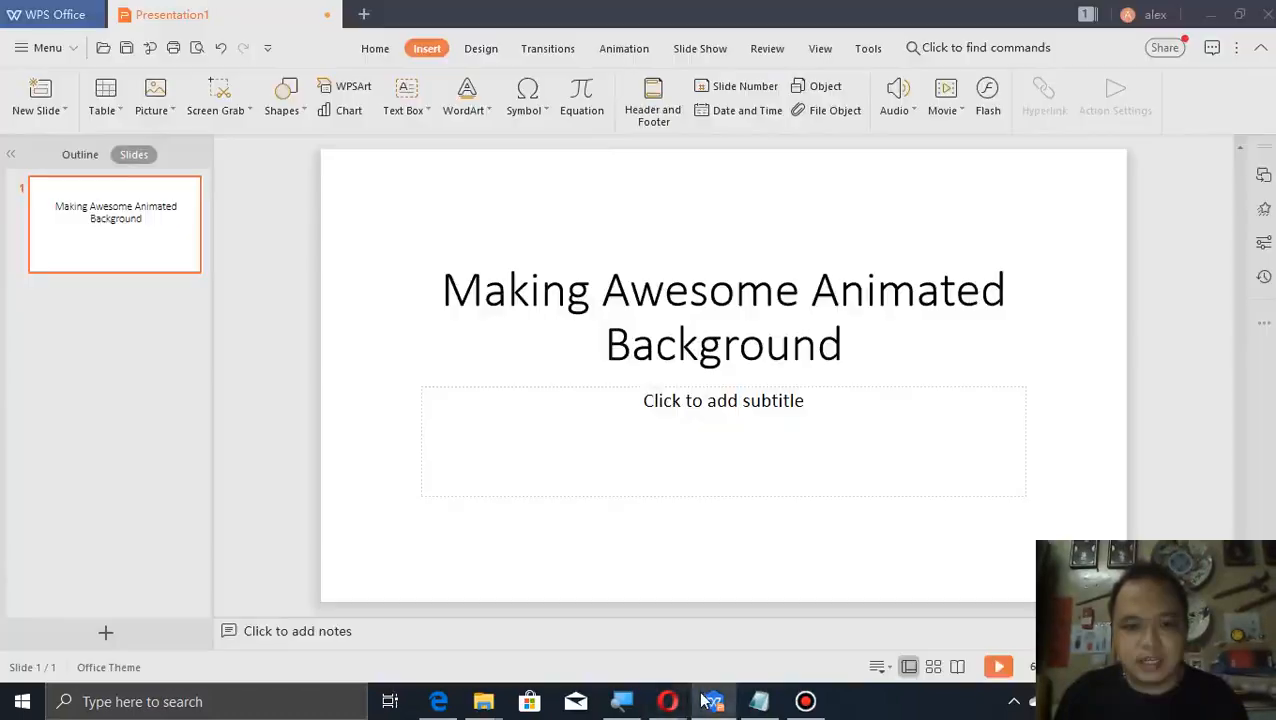
pyautogui.click(550, 414)
pyautogui.click(464, 366)
pyautogui.click(328, 190)
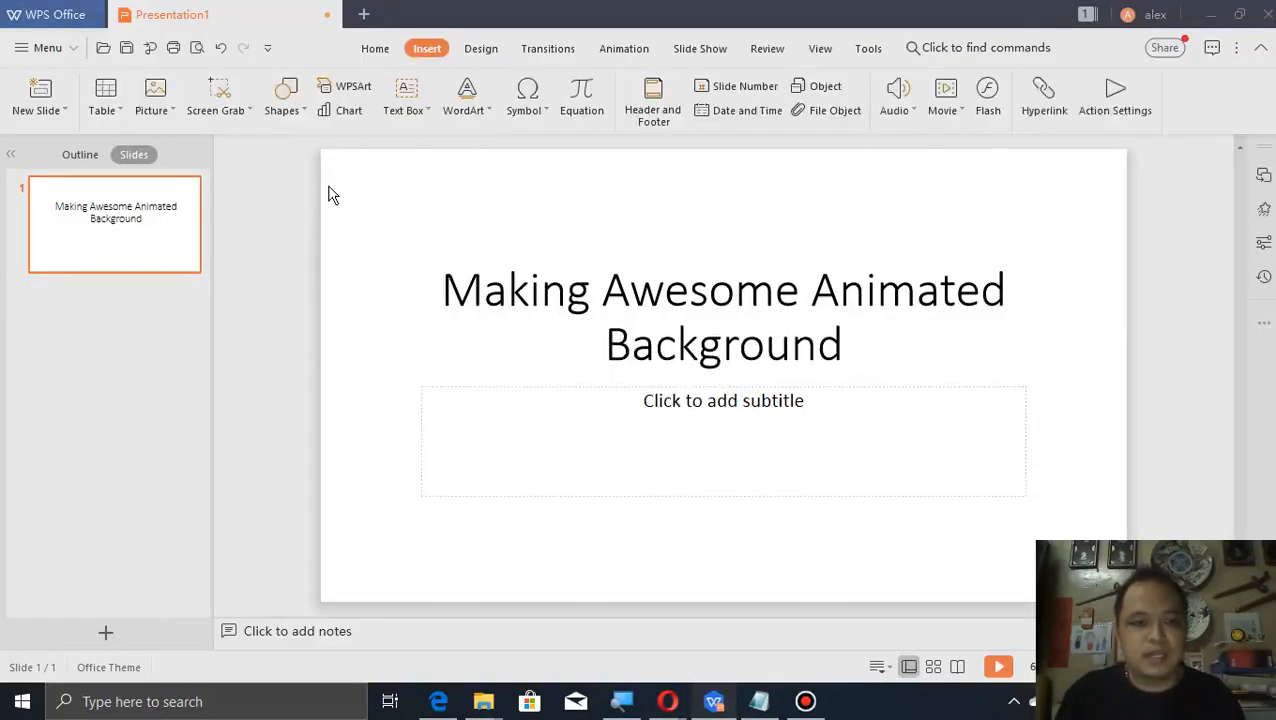
pyautogui.click(155, 90)
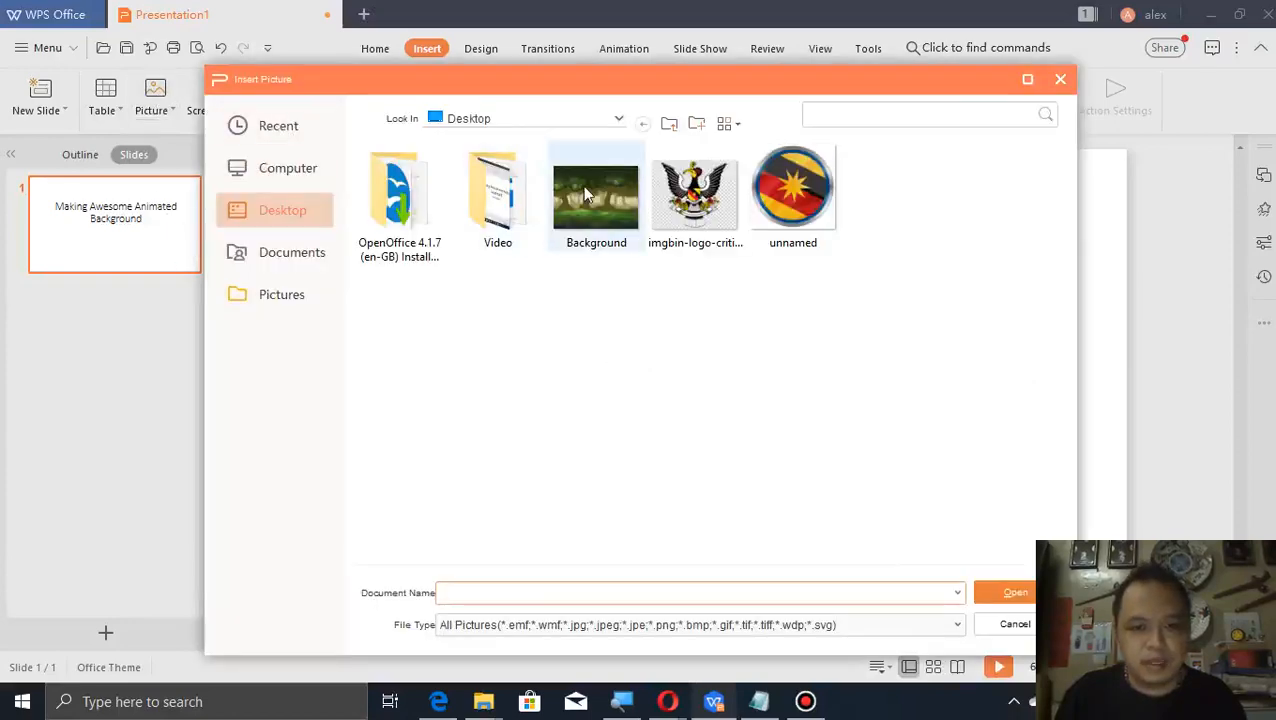
pyautogui.doubleClick(590, 200)
# - Move and stretch the forest picture to cover the whole slide, about 33.9 by 19.2 cm, and preview it in the slide show
pyautogui.moveTo(682, 329); pyautogui.dragTo(402, 197)
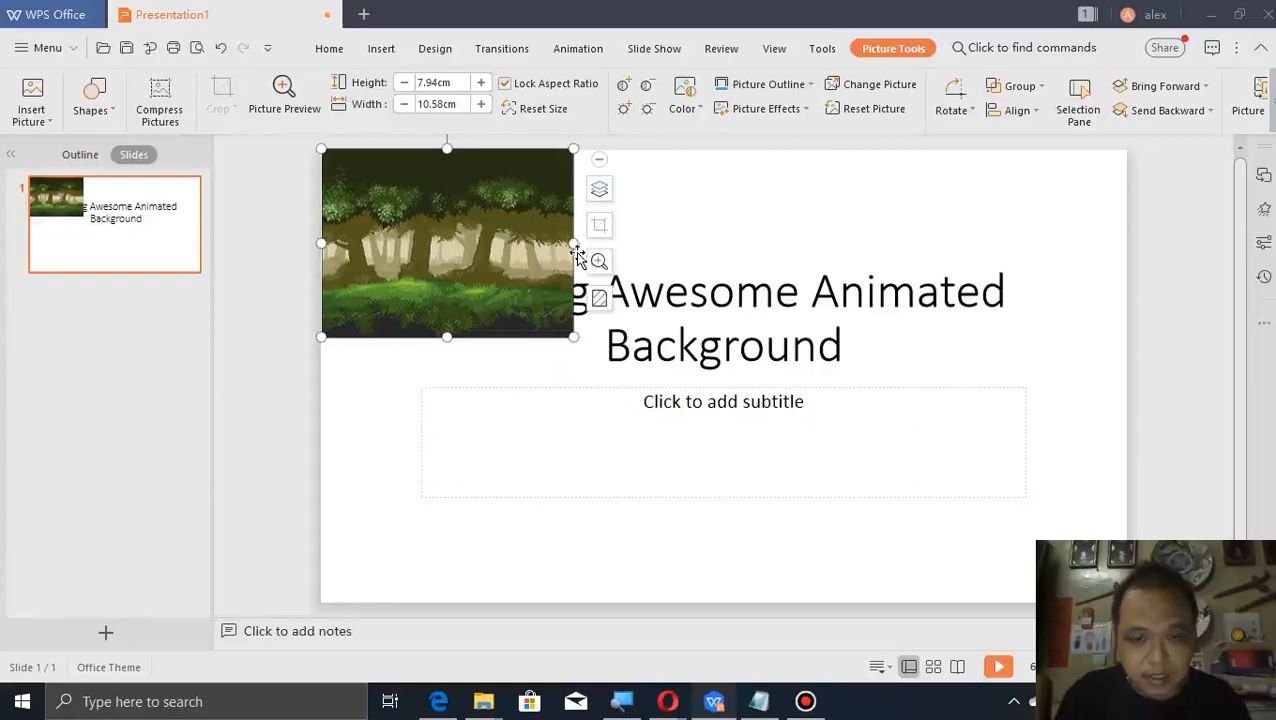
pyautogui.moveTo(571, 244); pyautogui.dragTo(1127, 243)
pyautogui.moveTo(723, 336); pyautogui.dragTo(692, 600)
pyautogui.click(302, 350)
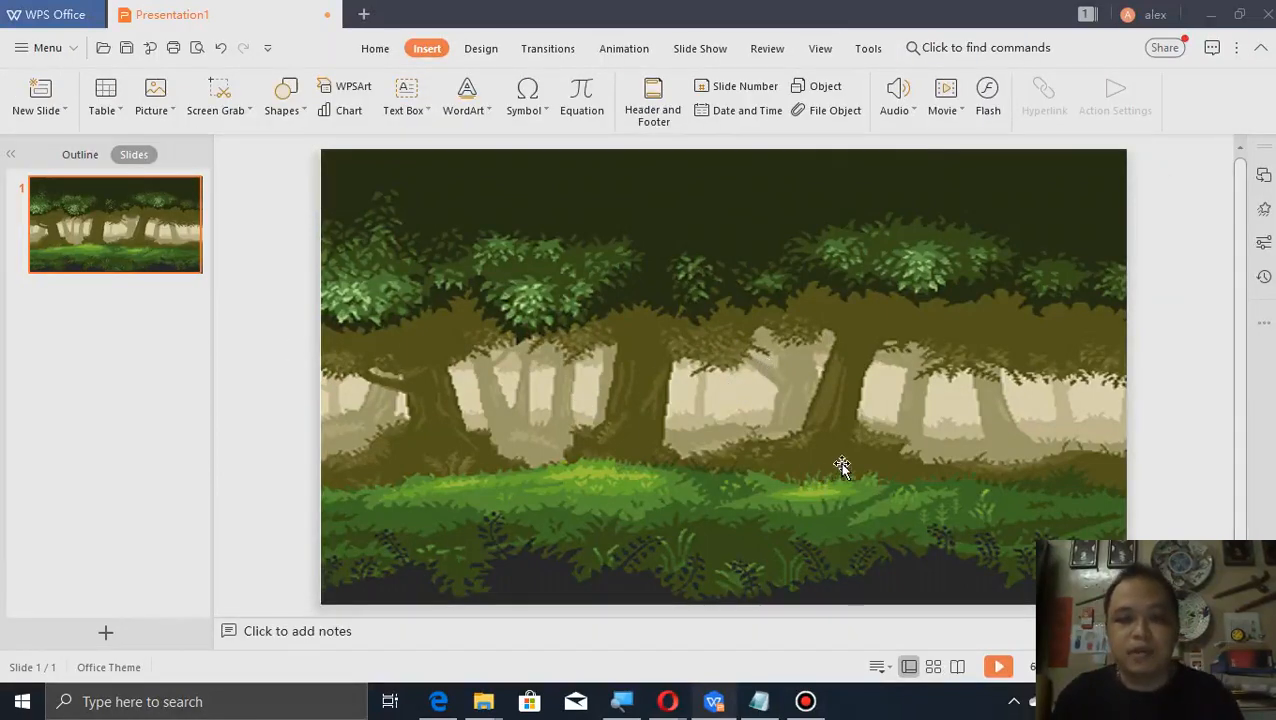
pyautogui.click(998, 666)
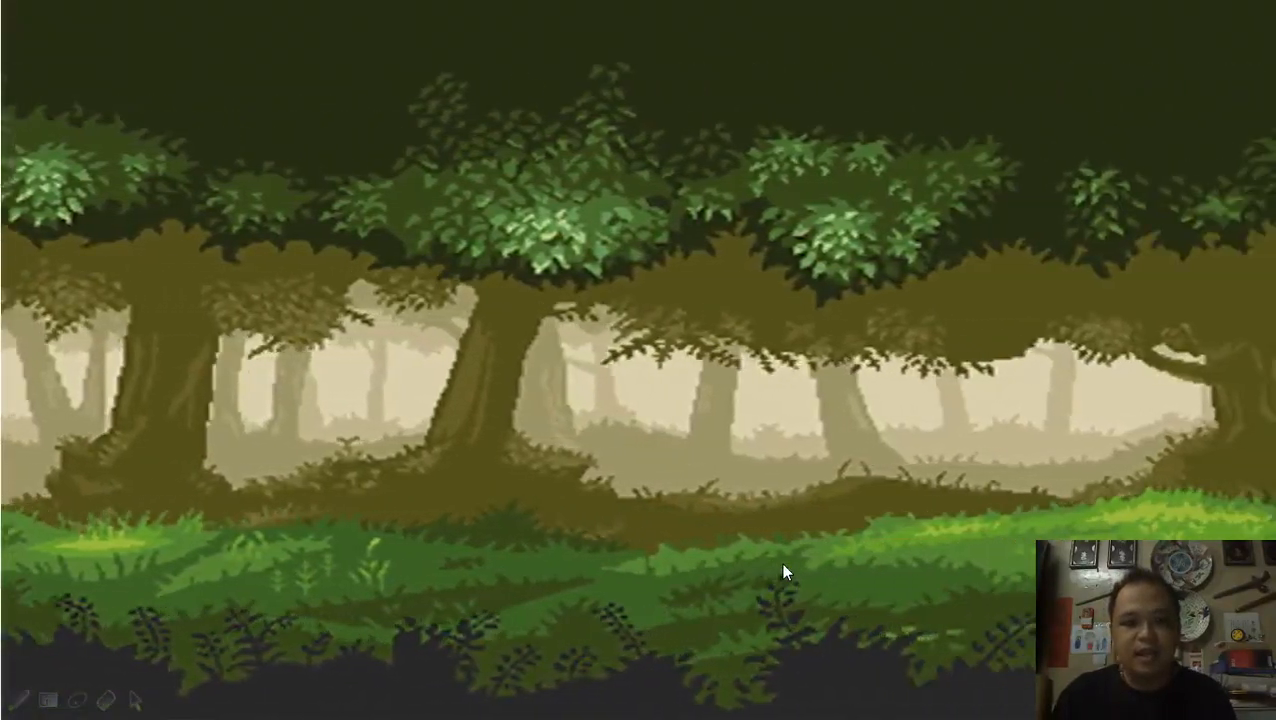
pyautogui.press('Escape')
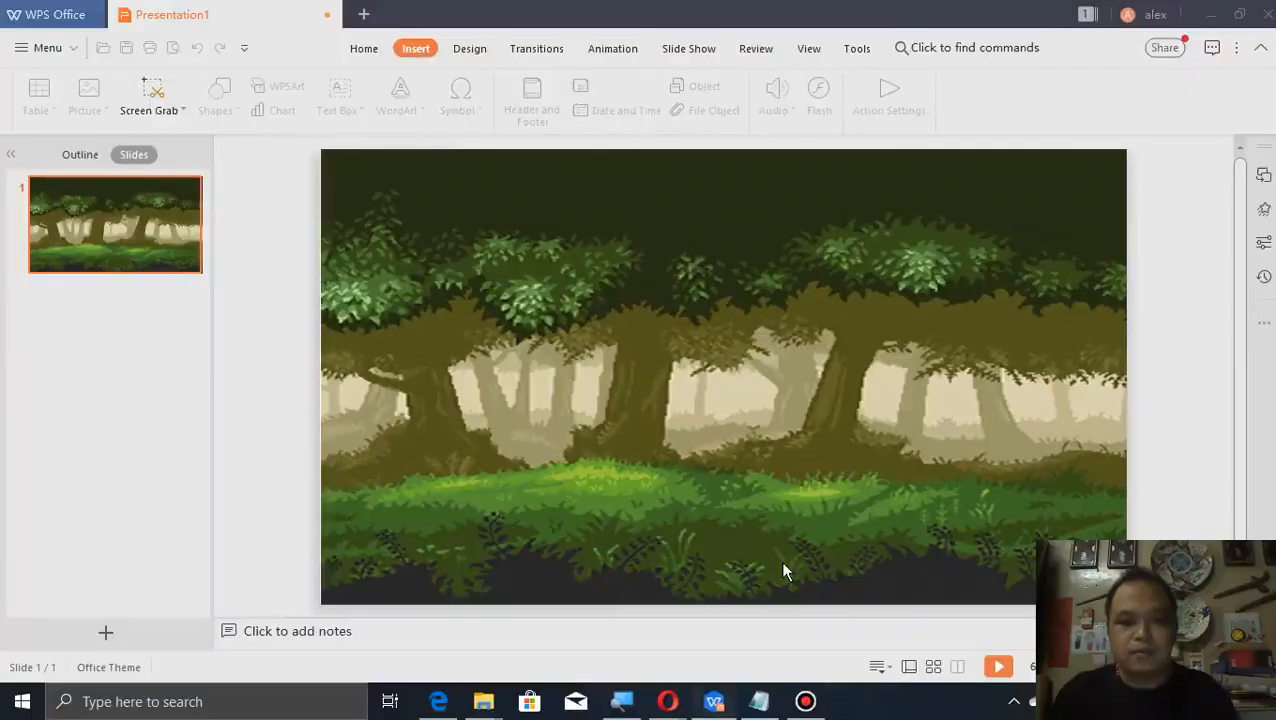
# - Send the forest picture behind the title and subtitle, and delete the empty subtitle placeholder
pyautogui.click(768, 236)
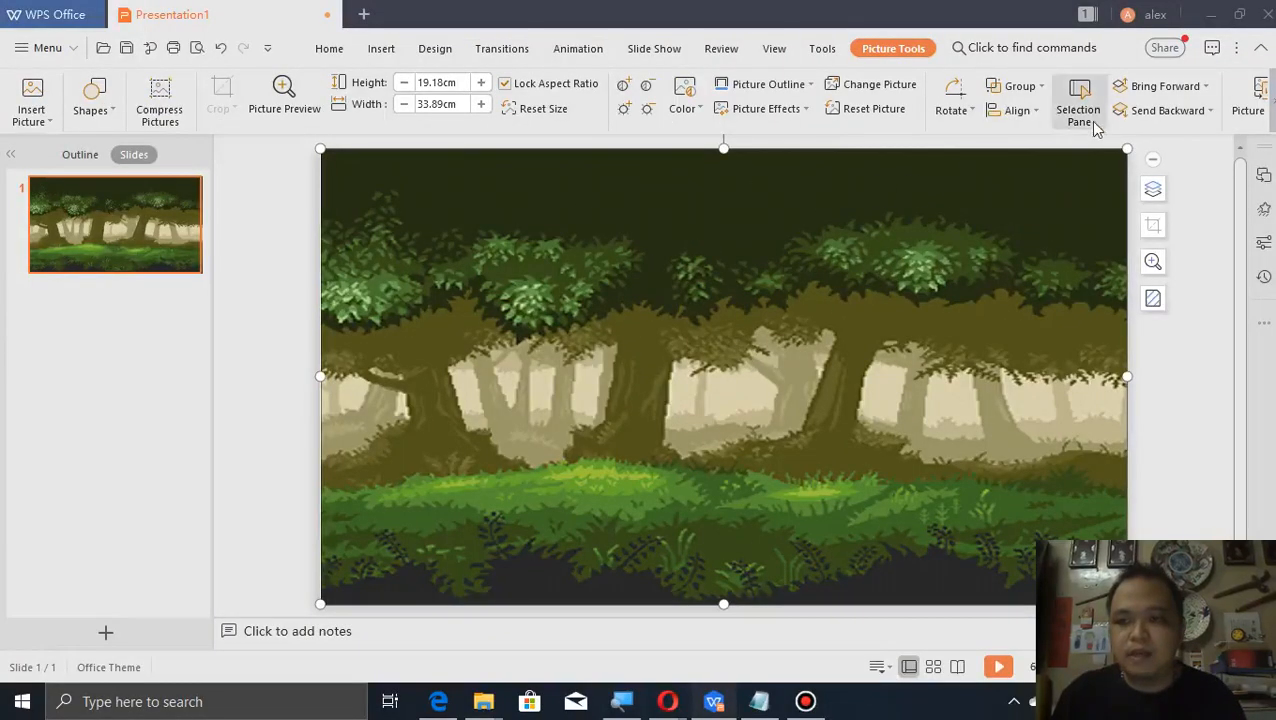
pyautogui.click(1170, 111)
pyautogui.click(1170, 111)
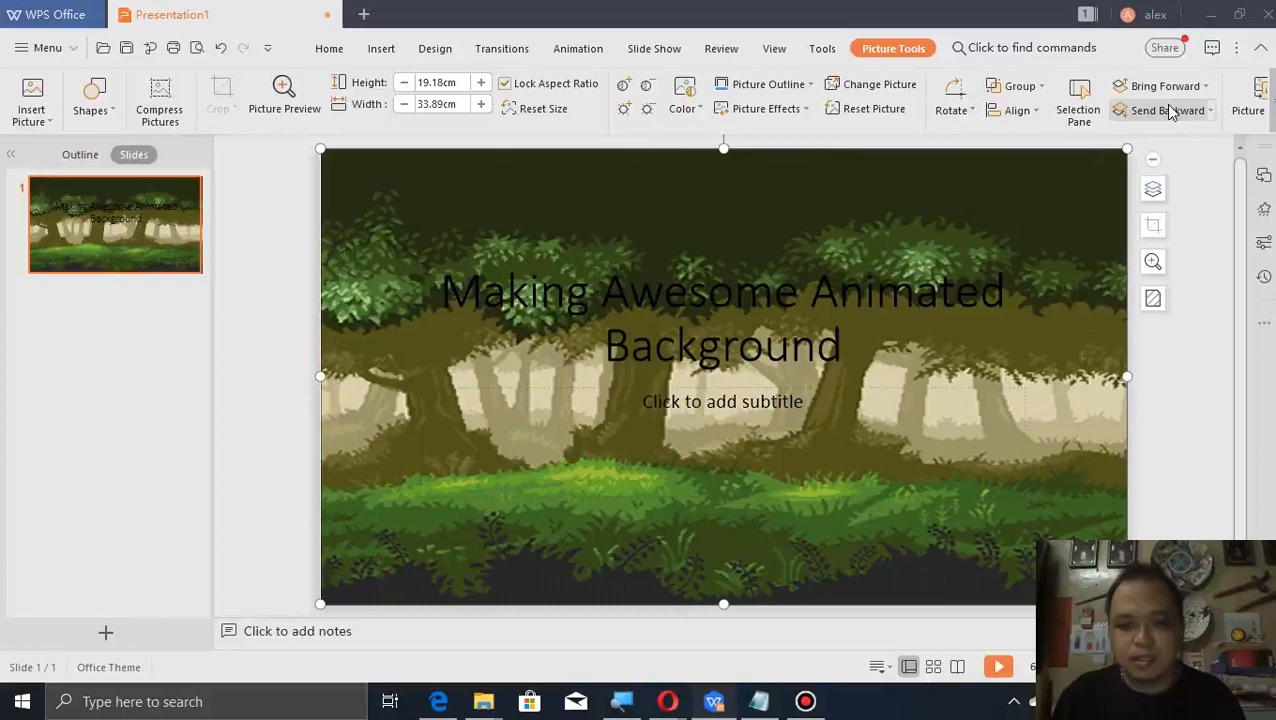
pyautogui.click(574, 400)
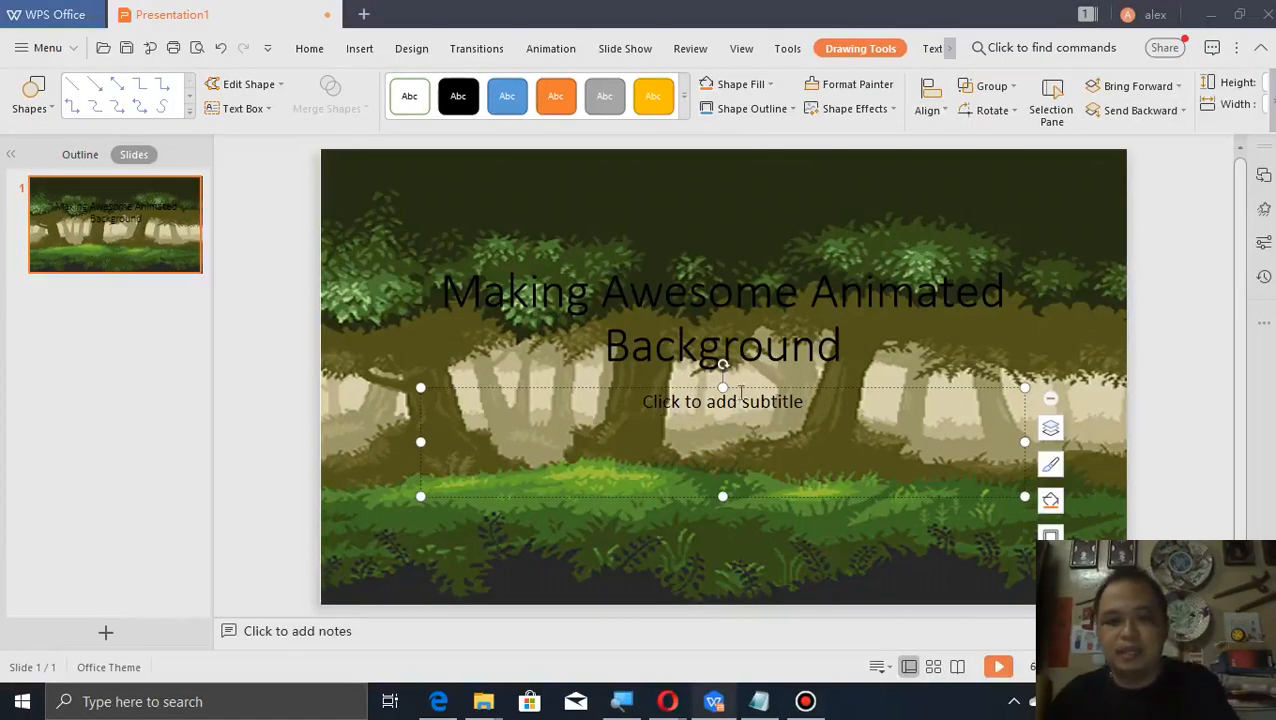
pyautogui.press('Delete')
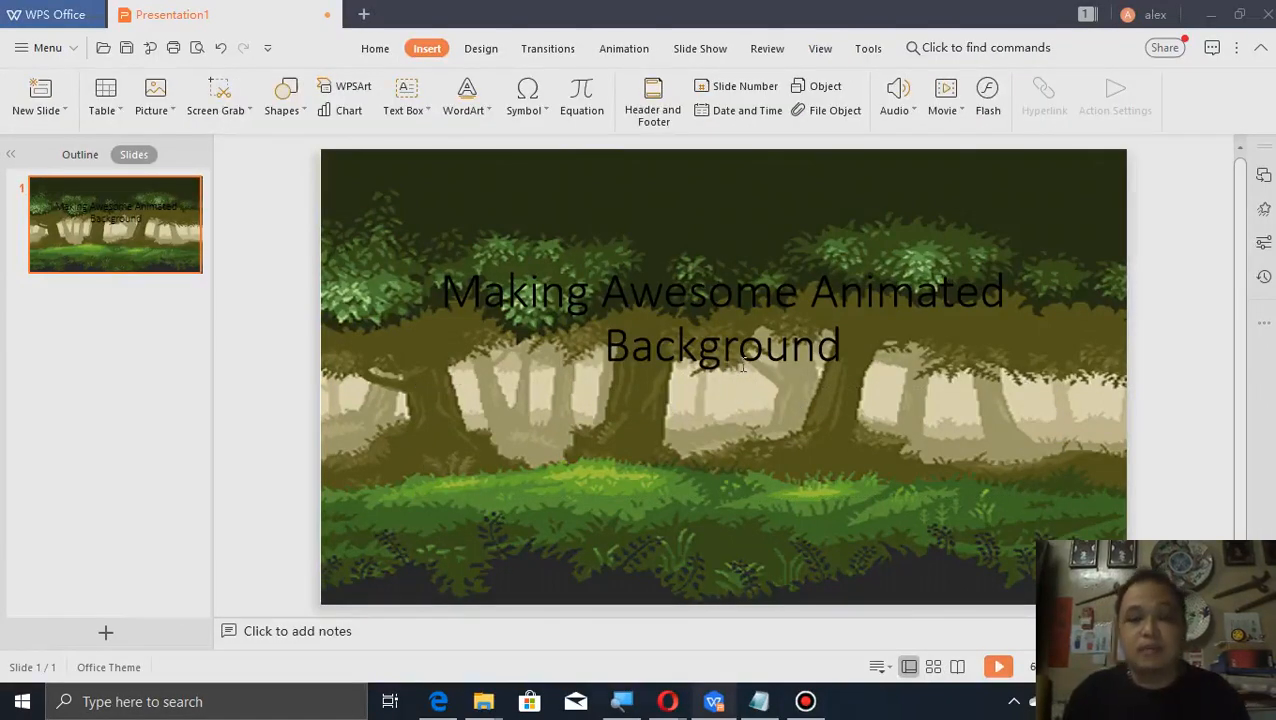
# - Check the stacking order of the slide's title and picture in the Selection Pane, and close the pane
pyautogui.click(697, 283)
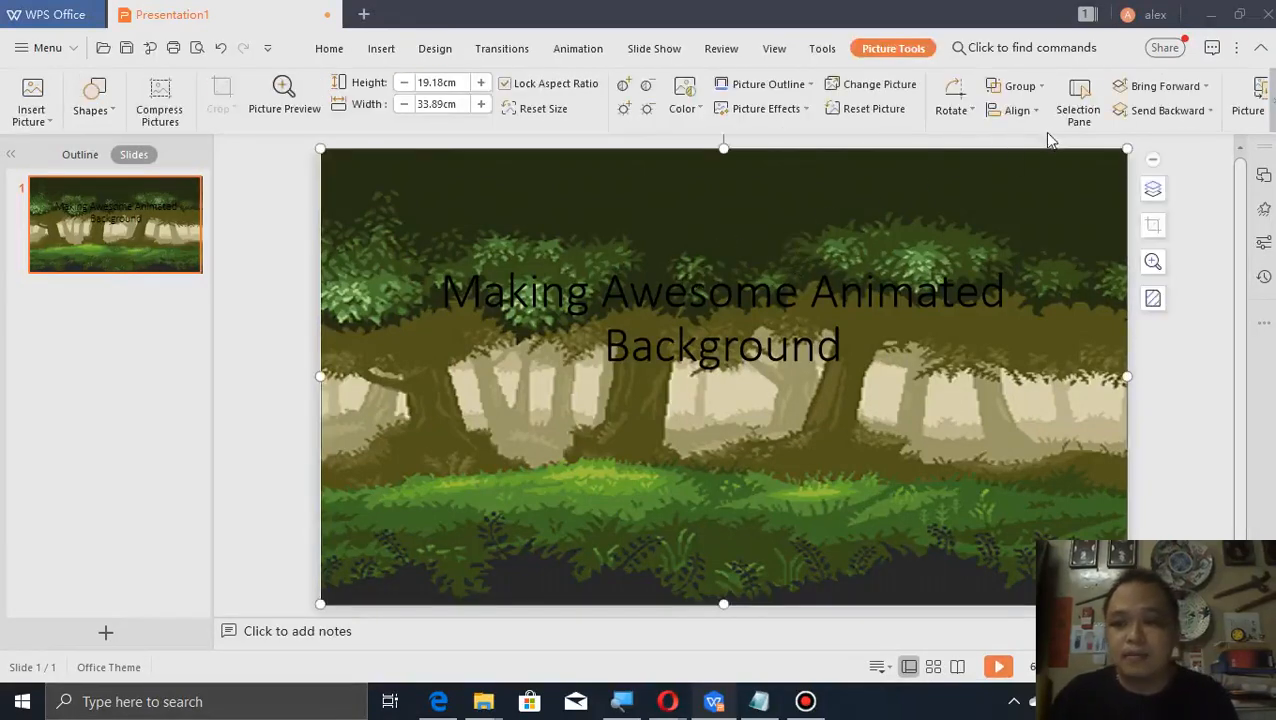
pyautogui.click(1075, 115)
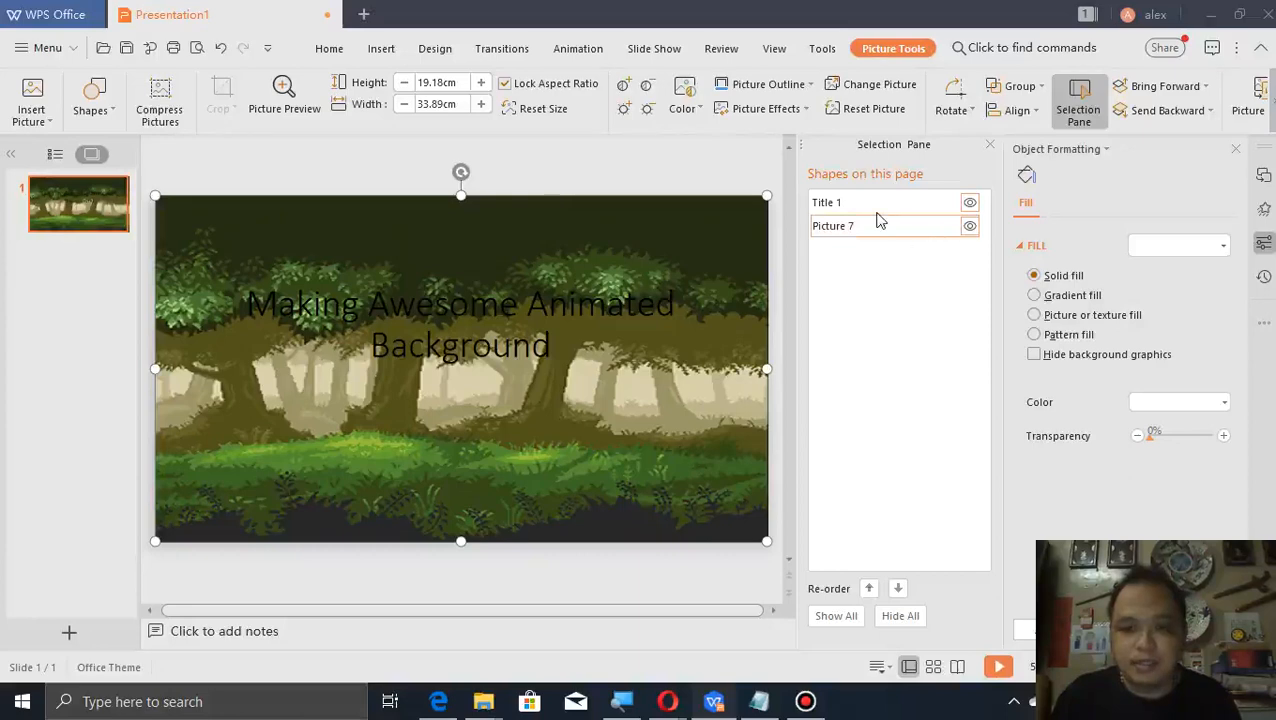
pyautogui.click(1235, 149)
pyautogui.click(1234, 144)
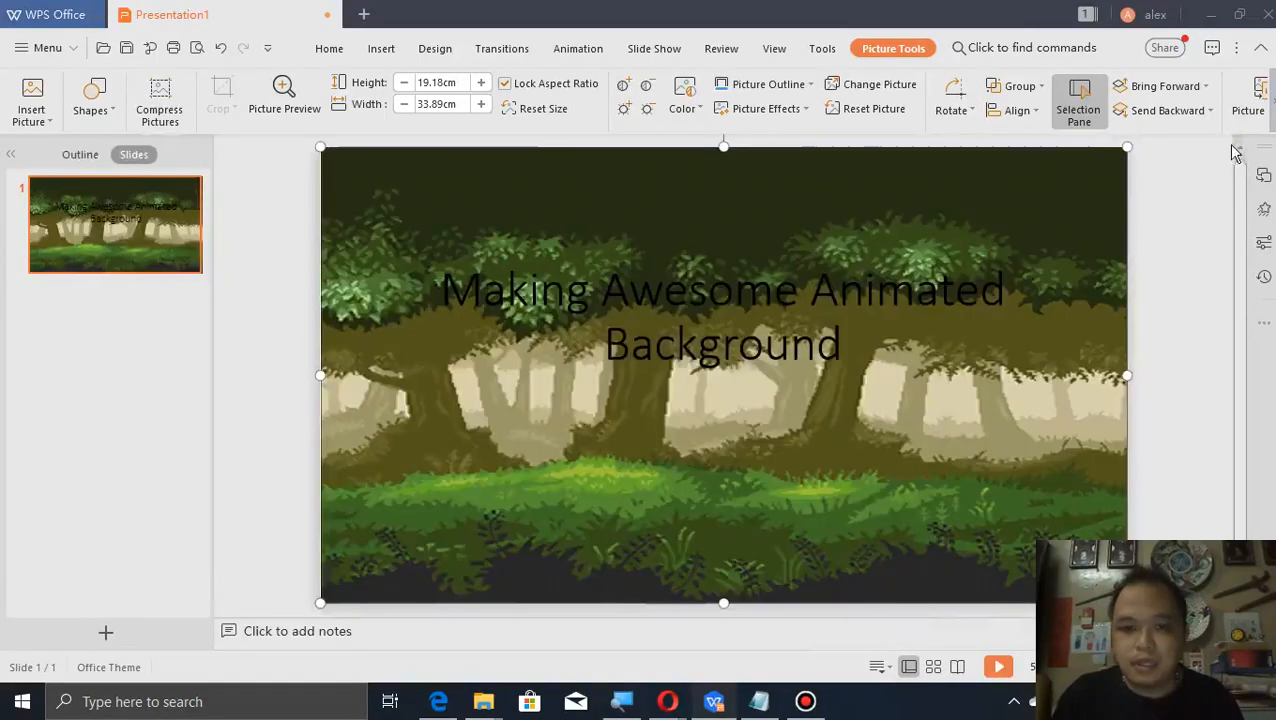
pyautogui.click(566, 290)
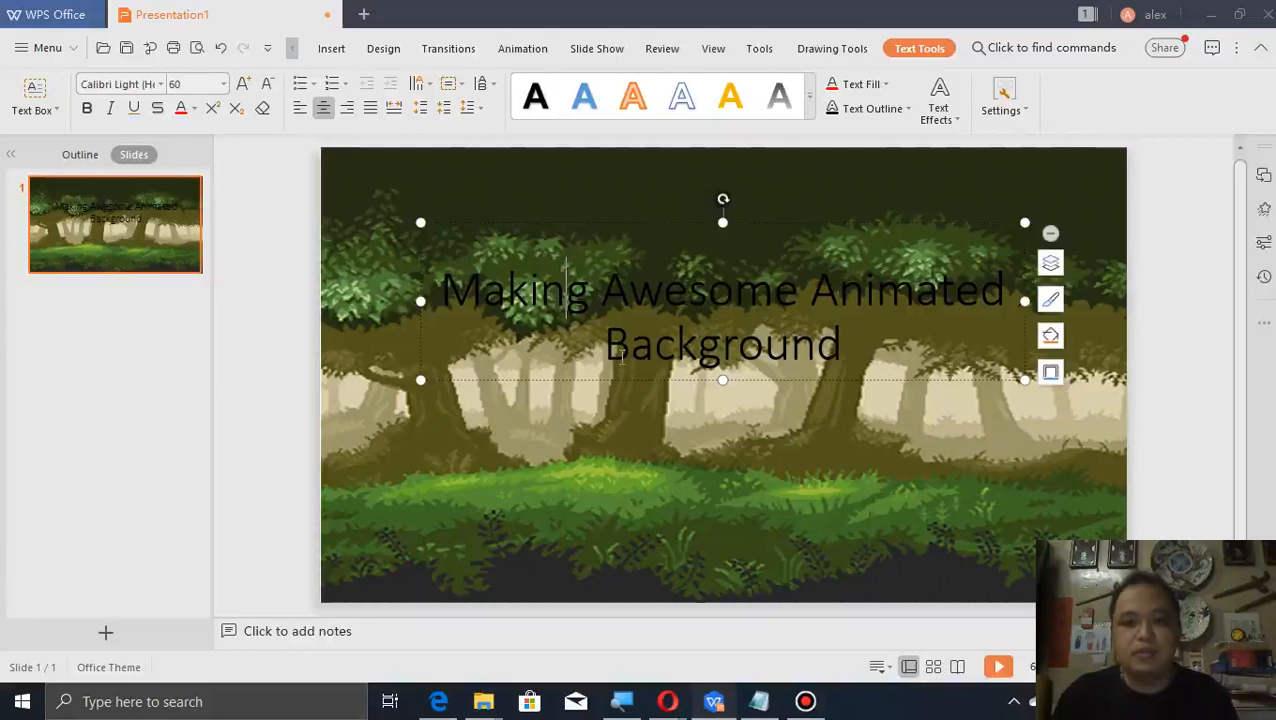
pyautogui.click(566, 420)
pyautogui.doubleClick(585, 338)
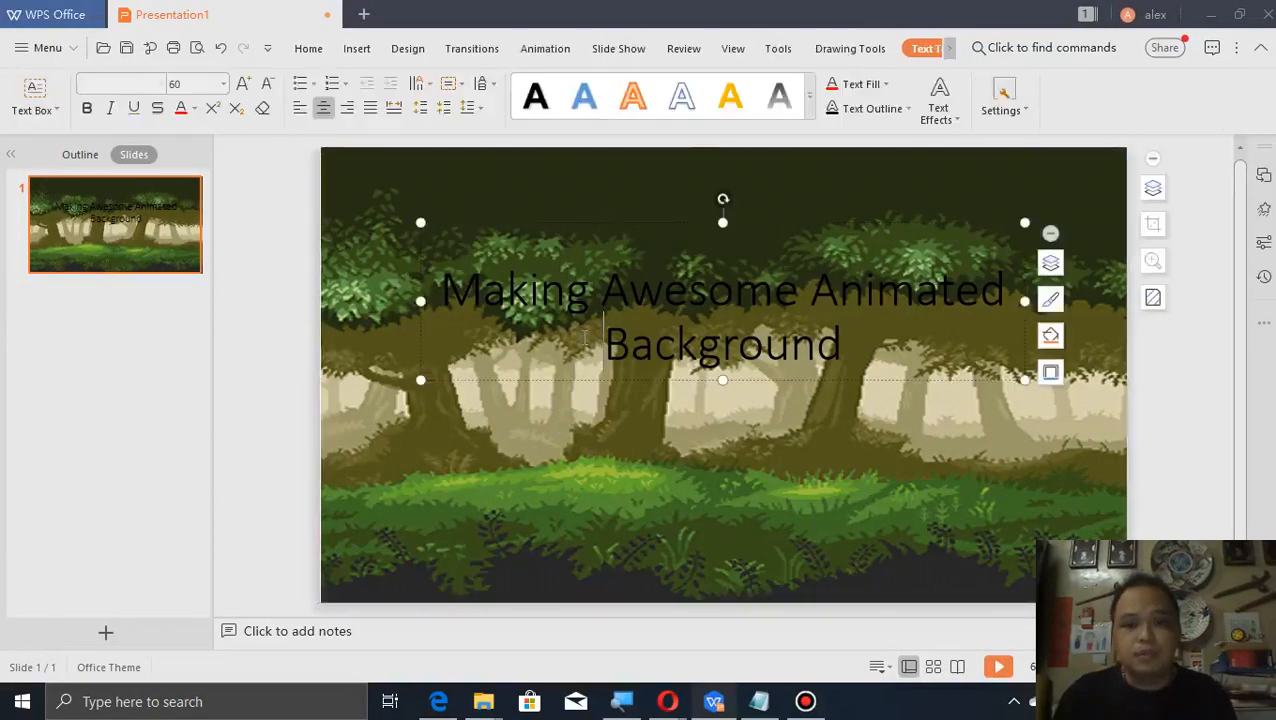
pyautogui.tripleClick(587, 341)
pyautogui.click(510, 427)
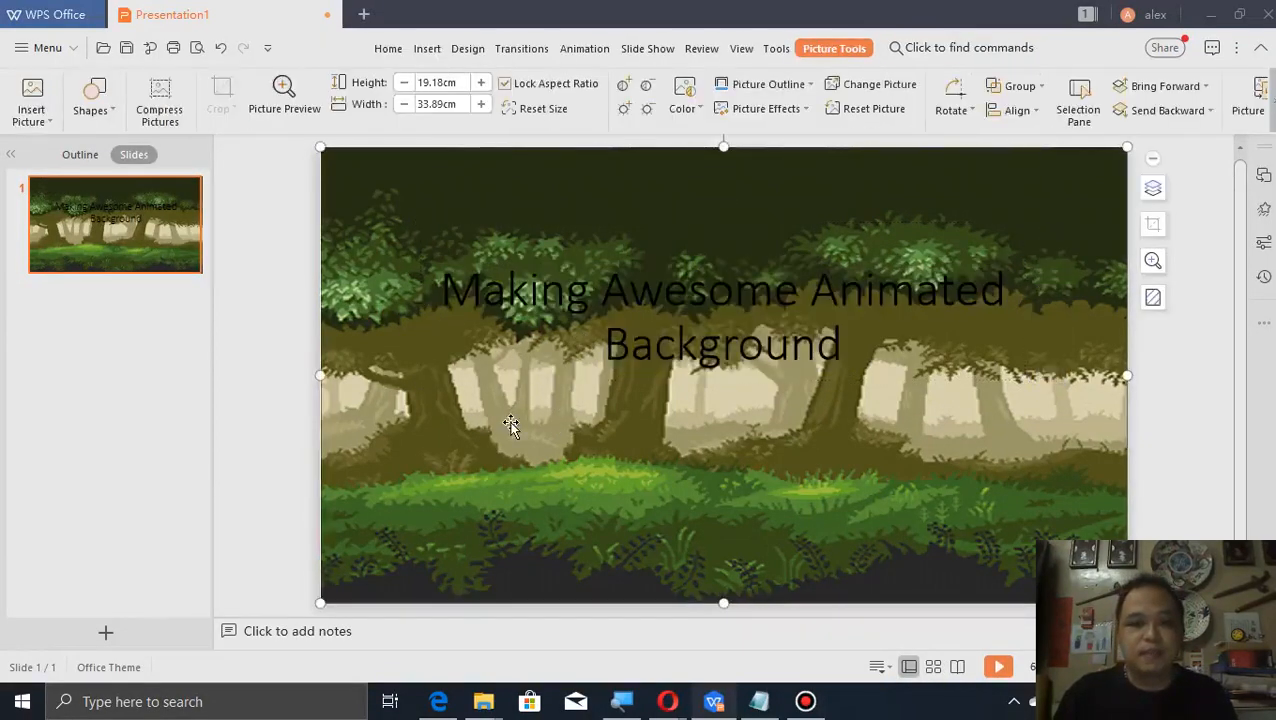
pyautogui.moveTo(447, 297); pyautogui.dragTo(960, 350)
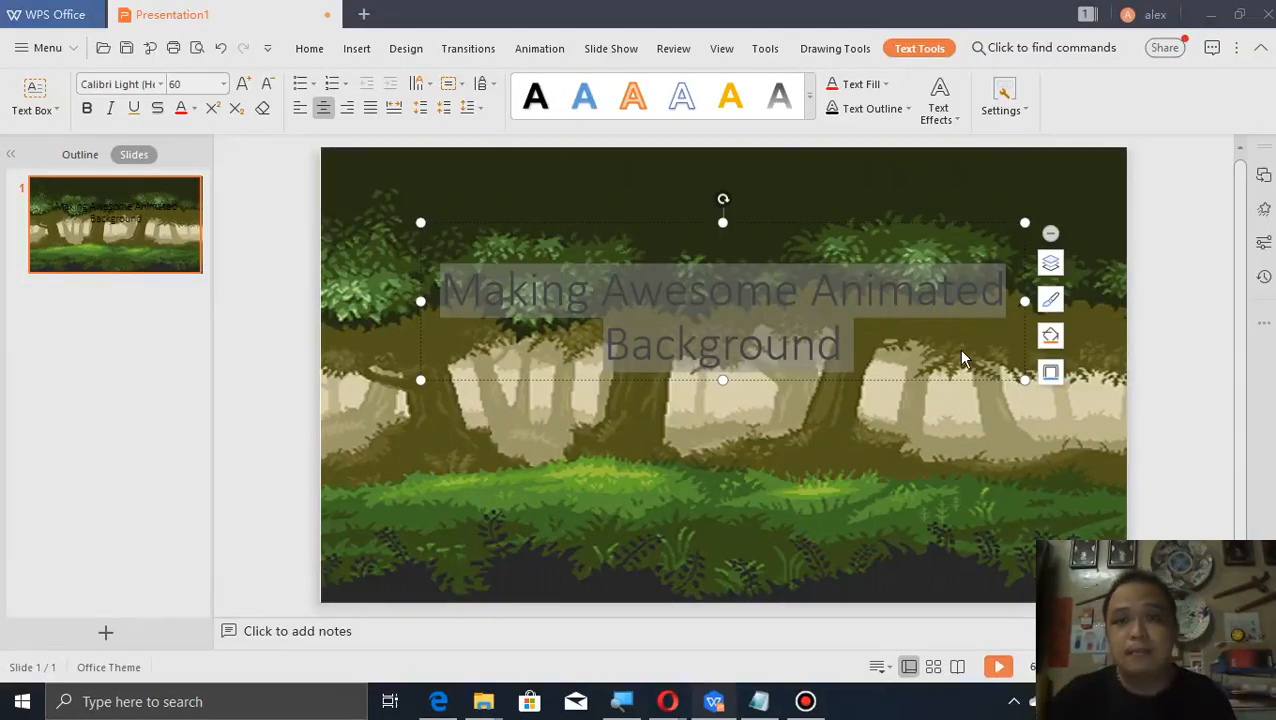
pyautogui.click(452, 388)
pyautogui.click(447, 424)
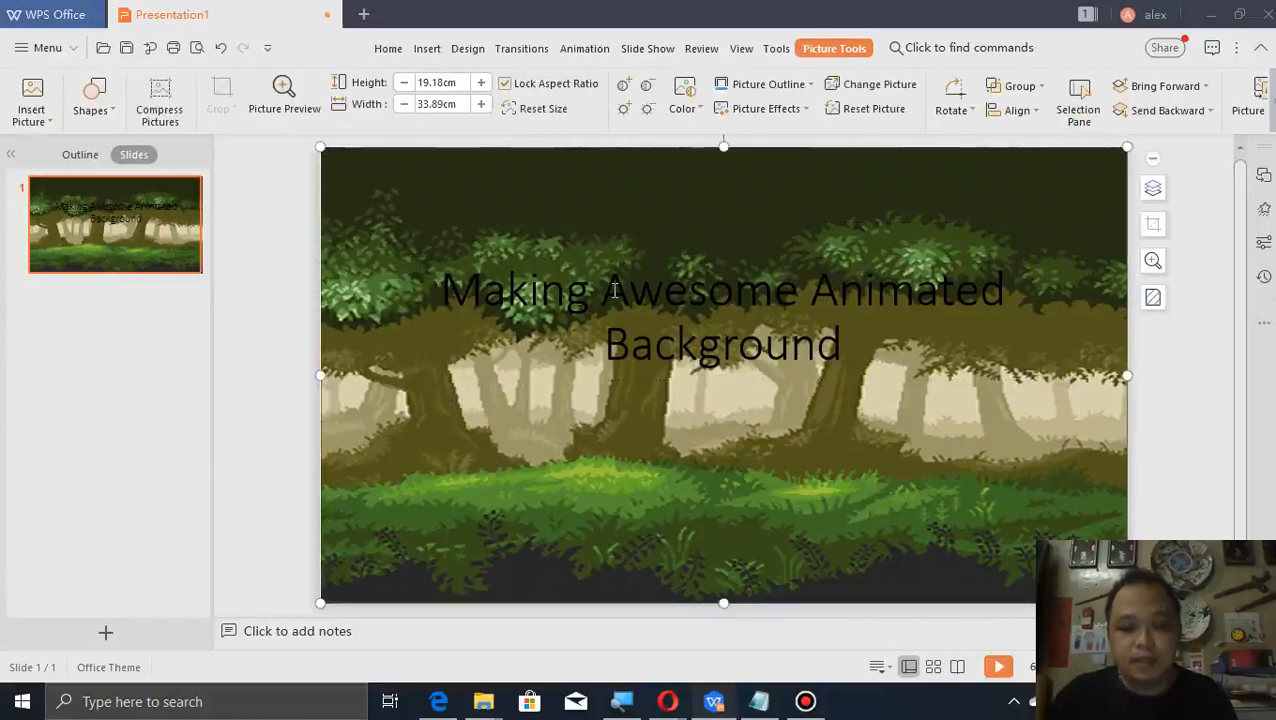
pyautogui.click(630, 325)
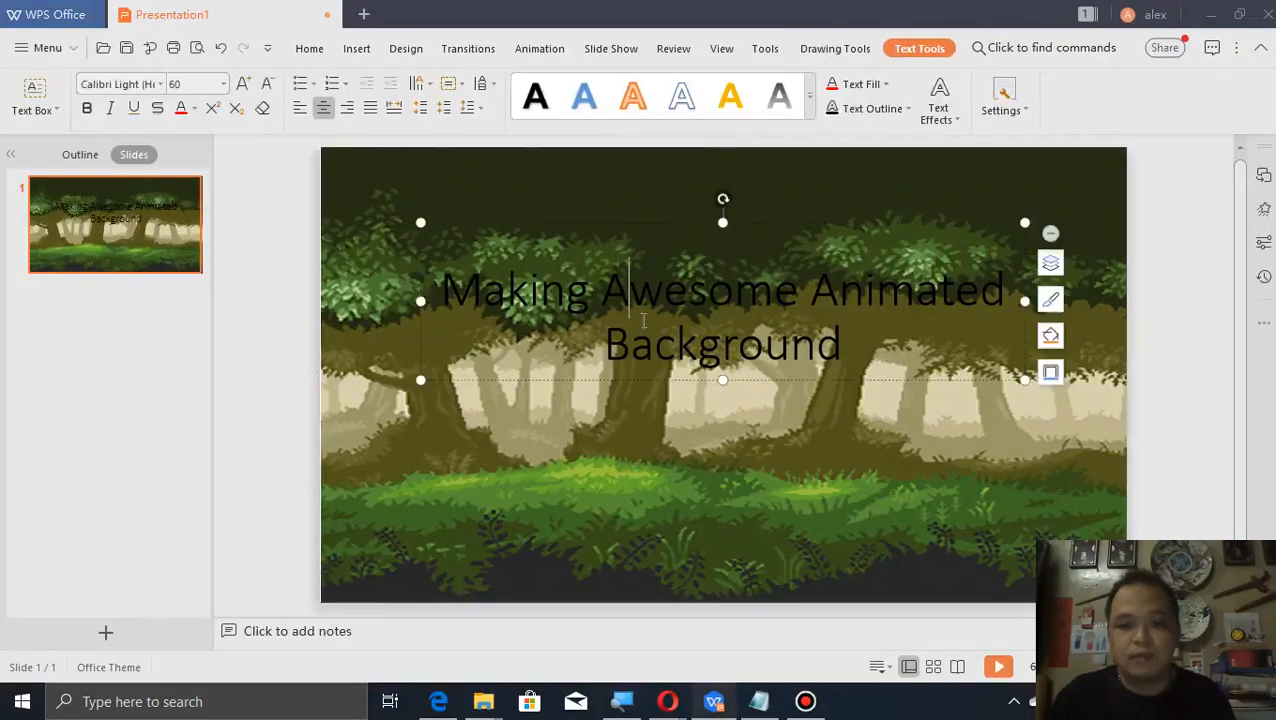
pyautogui.click(339, 278)
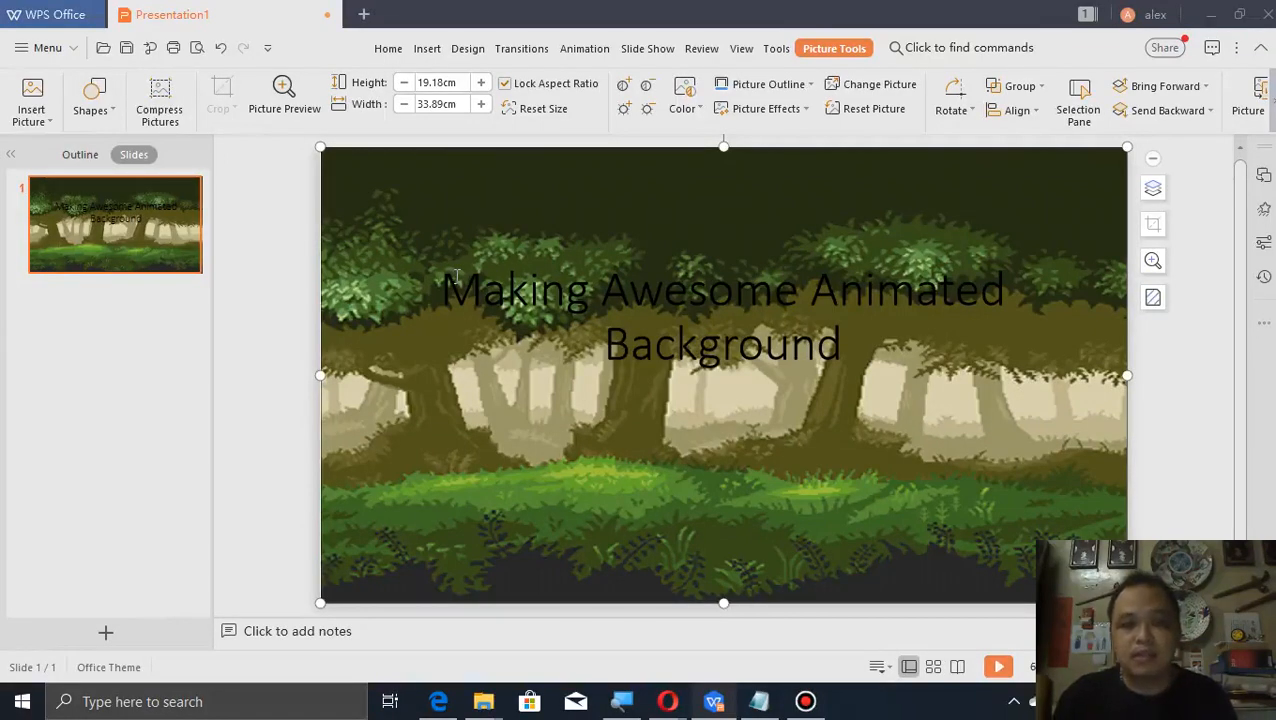
# - Draw a plain rectangle slightly larger than the slide so that it covers the whole forest picture and title
pyautogui.click(254, 204)
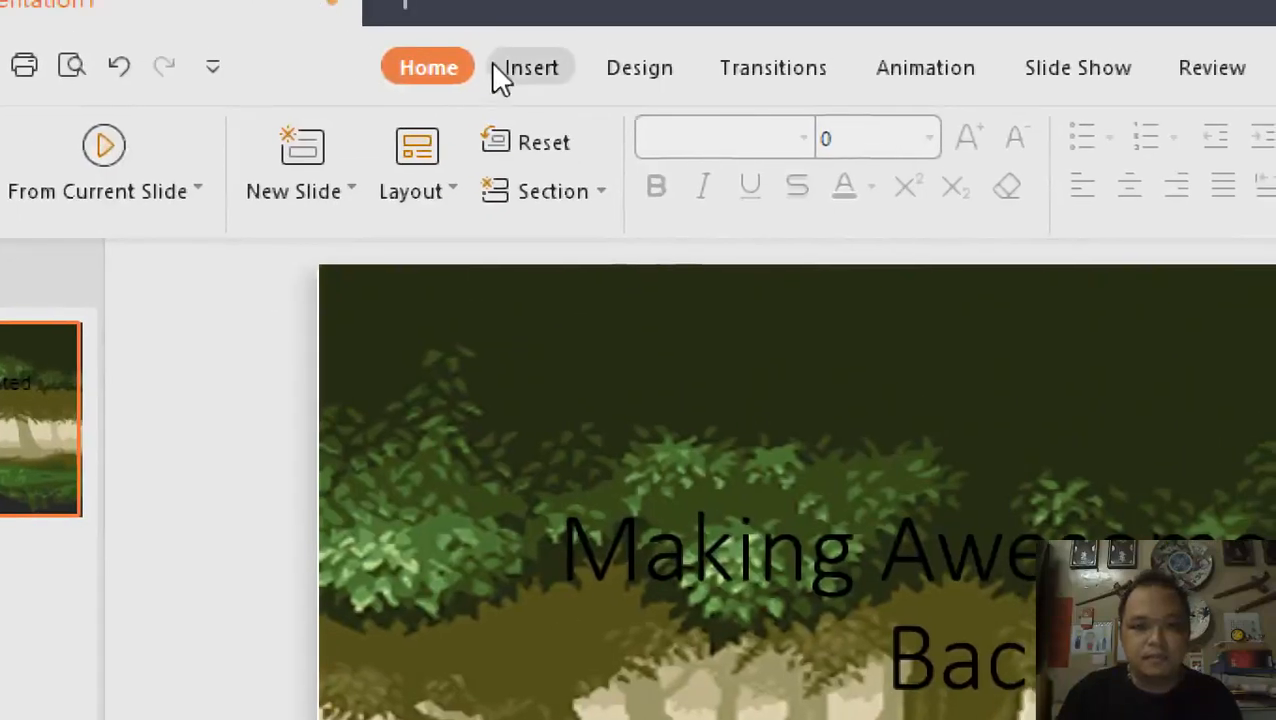
pyautogui.click(529, 68)
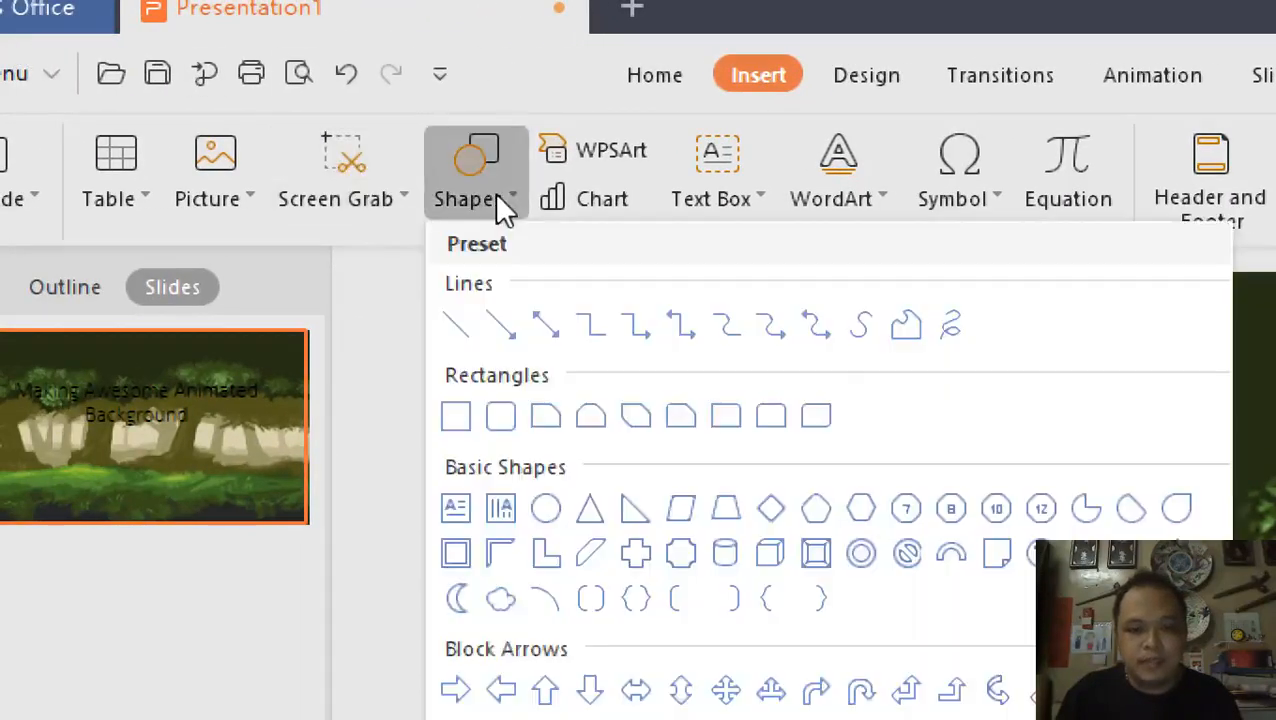
pyautogui.click(494, 195)
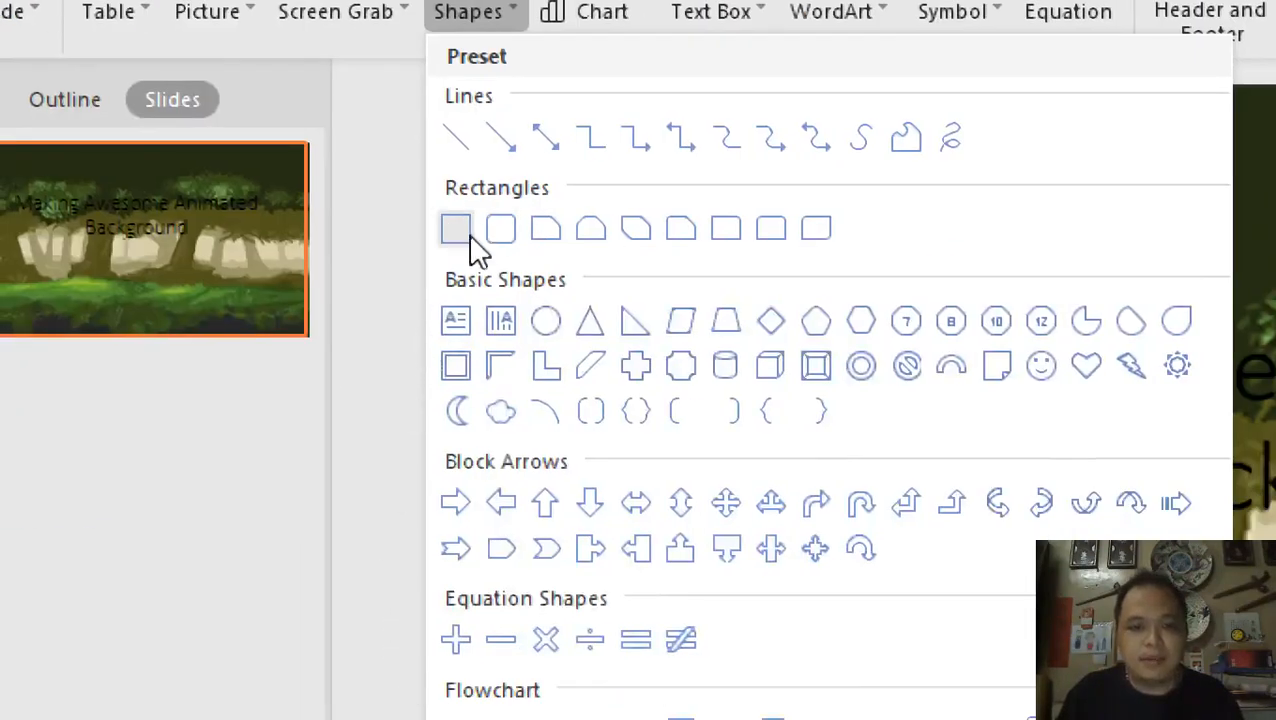
pyautogui.click(456, 230)
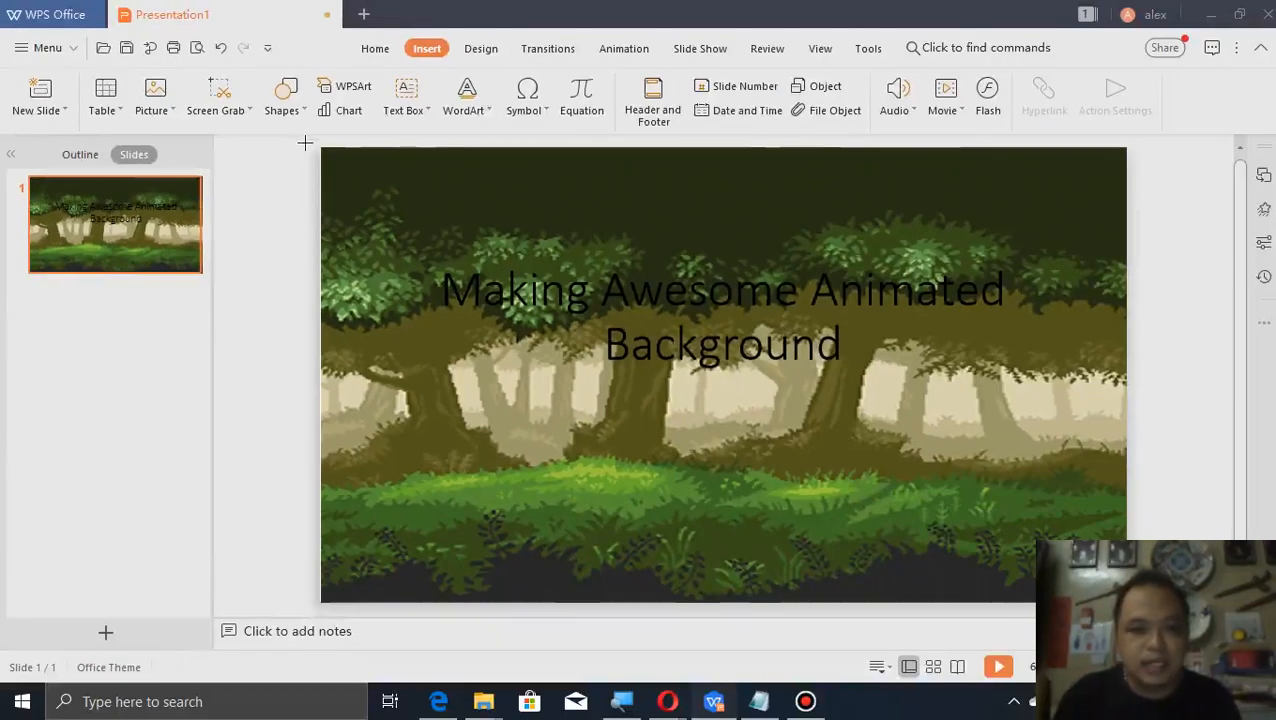
pyautogui.moveTo(314, 147)
pyautogui.mouseDown()
pyautogui.moveTo(632, 328)
pyautogui.moveTo(886, 541)
pyautogui.moveTo(1150, 606)
pyautogui.moveTo(1140, 610)
pyautogui.mouseUp()
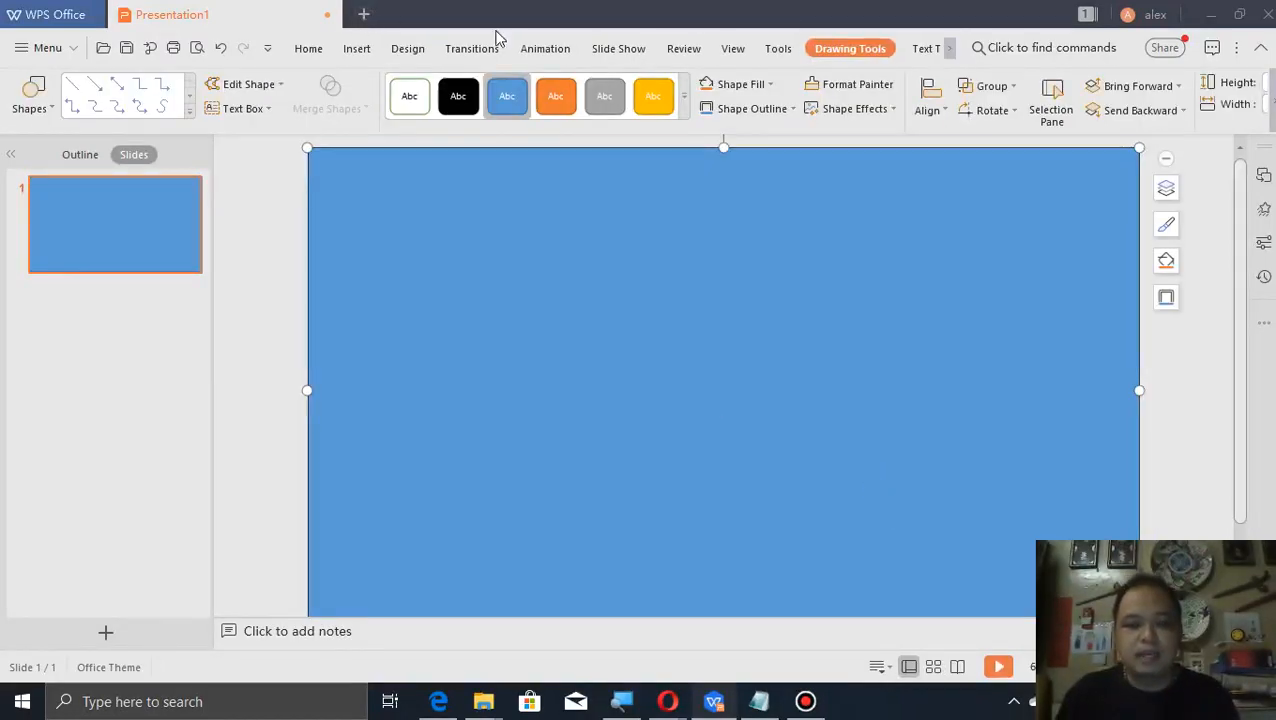
# - Give the rectangle a solid white fill with 50% transparency and close the object formatting settings
pyautogui.rightClick(445, 168)
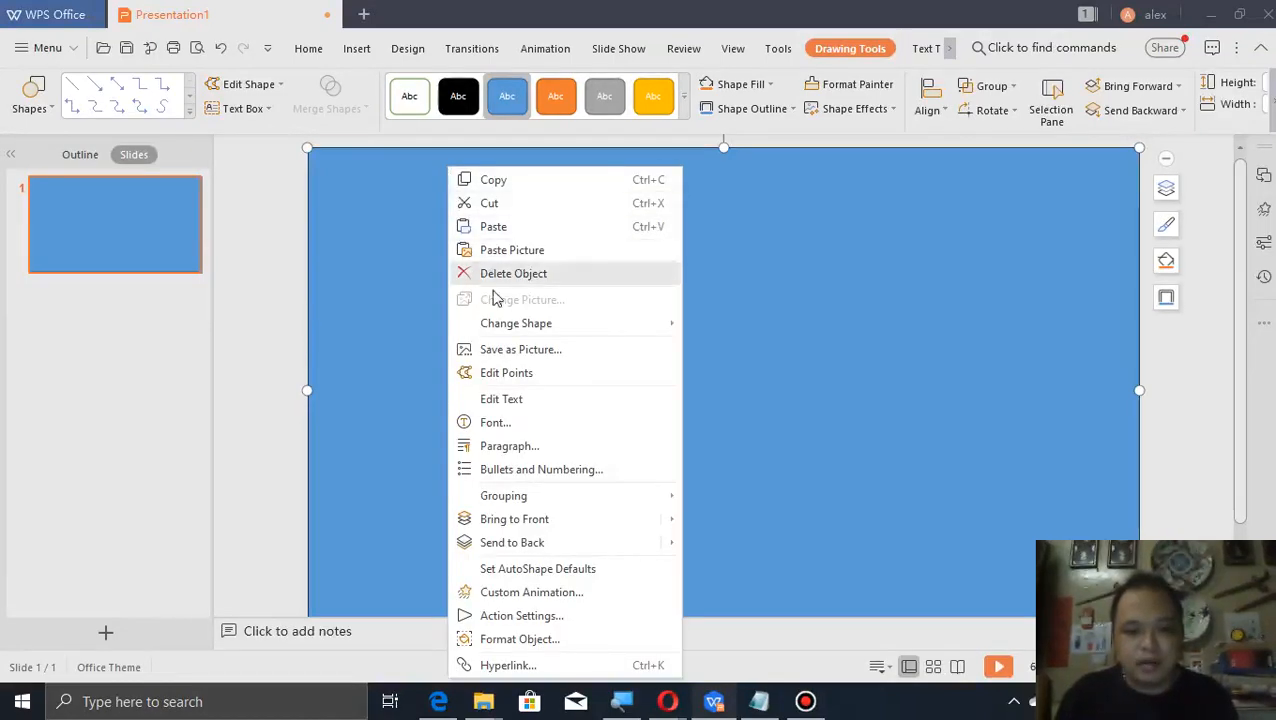
pyautogui.click(500, 641)
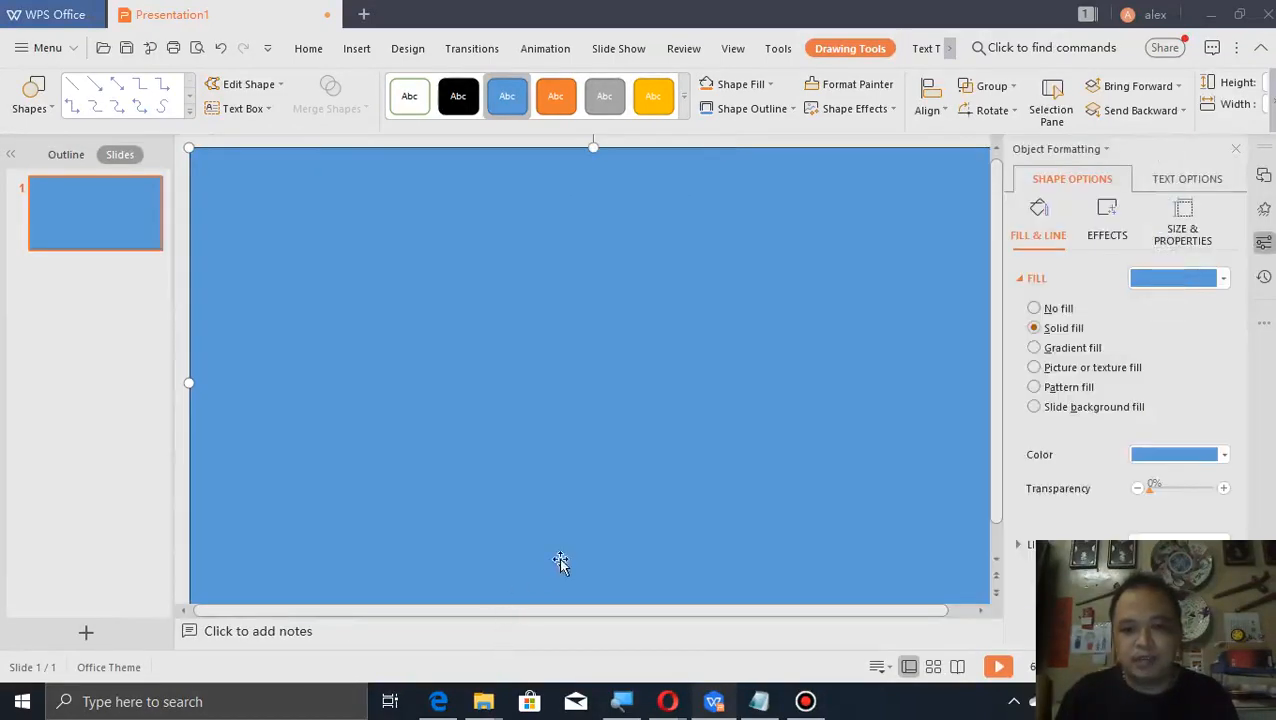
pyautogui.click(1221, 283)
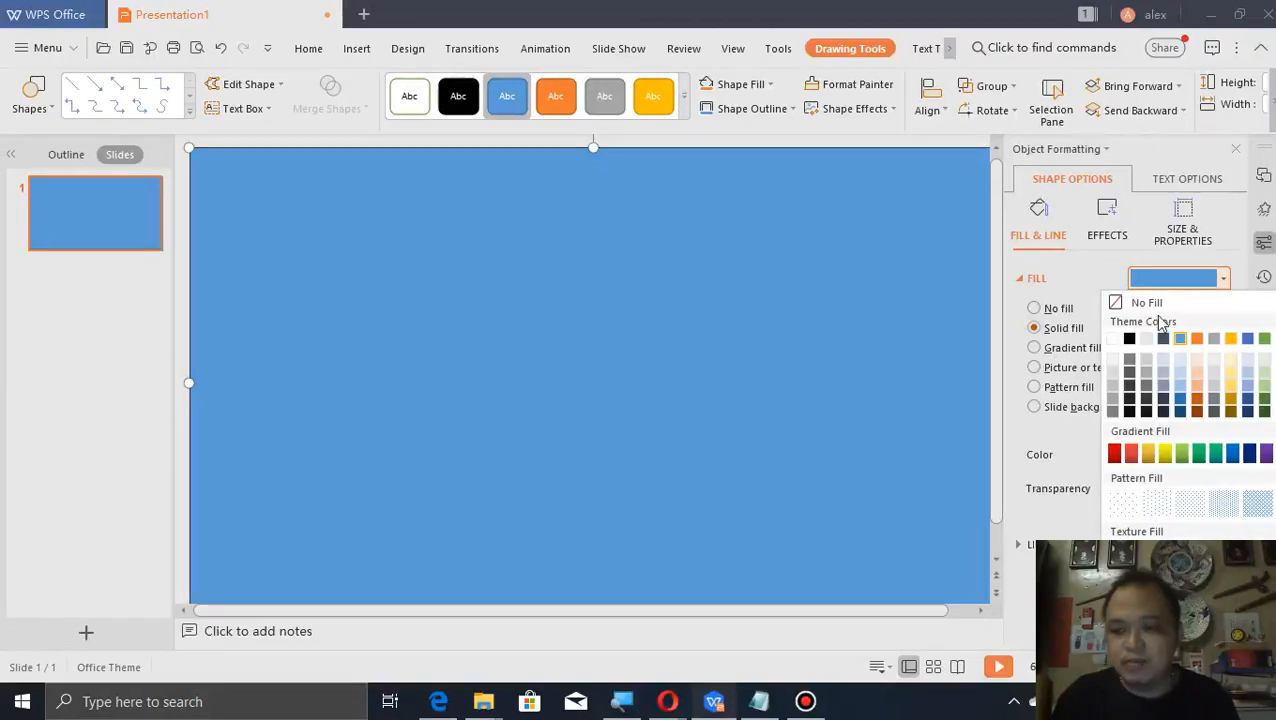
pyautogui.click(1113, 340)
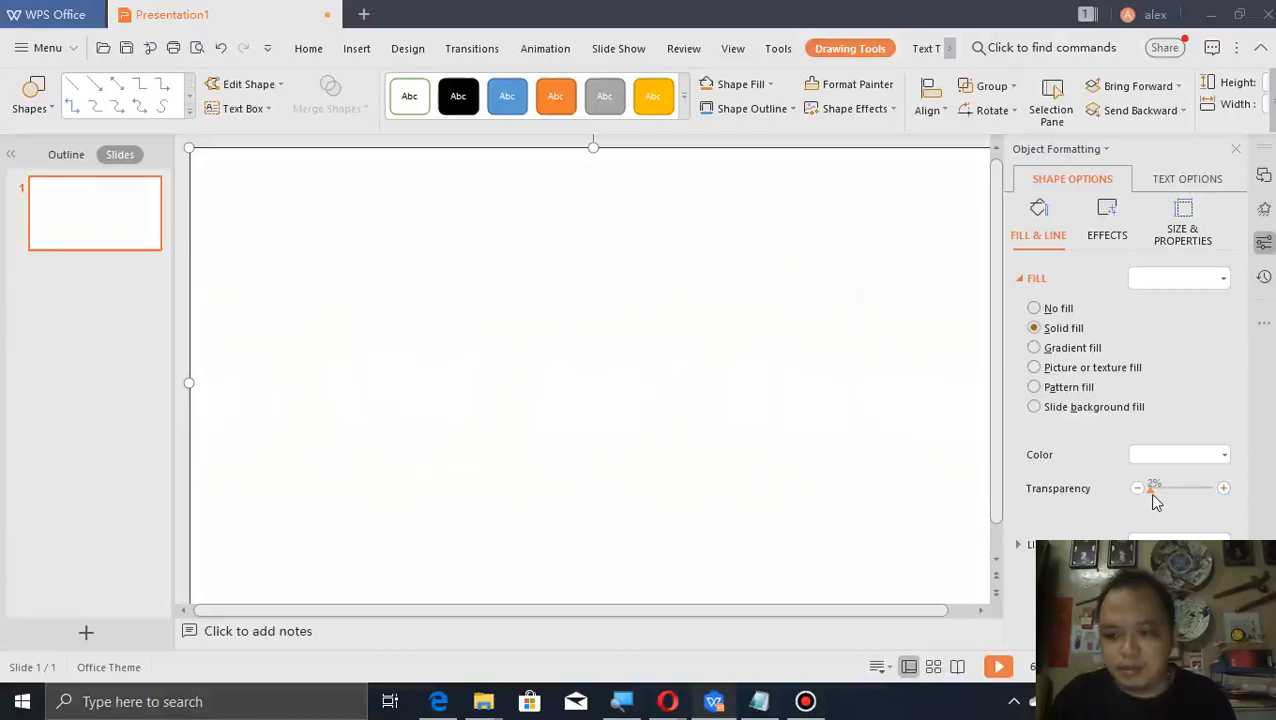
pyautogui.moveTo(1152, 491); pyautogui.dragTo(1182, 496)
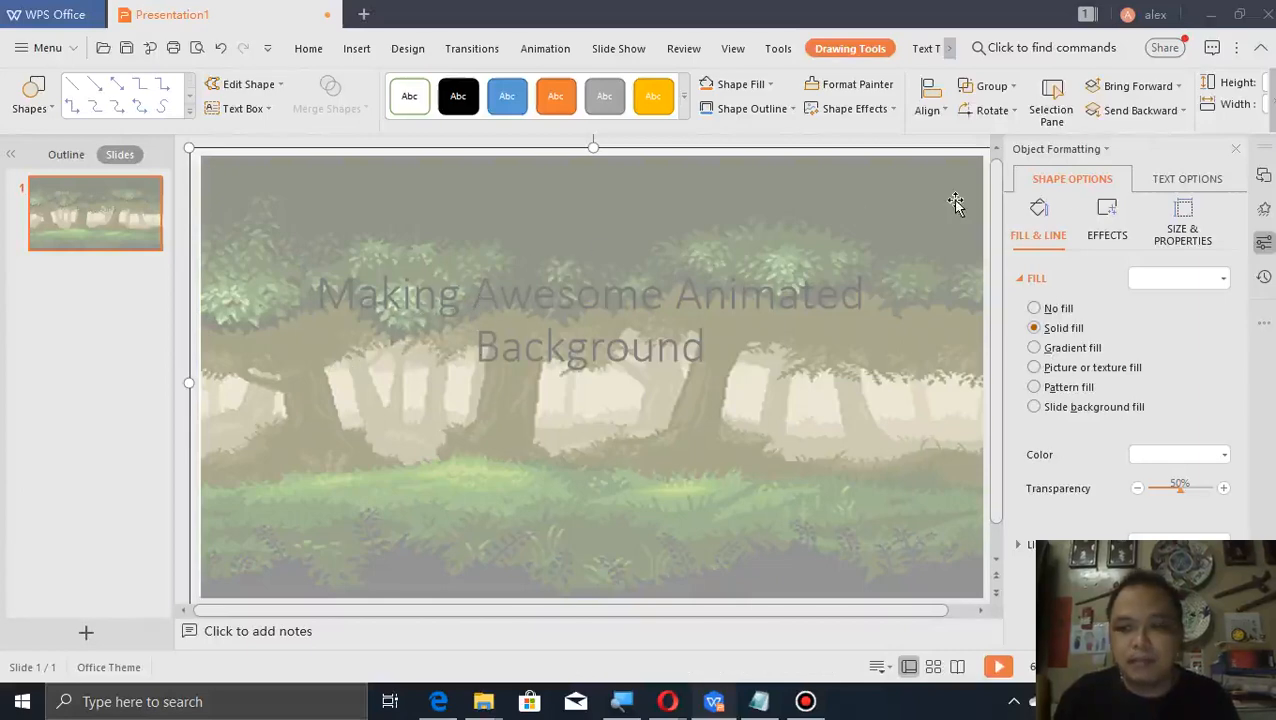
pyautogui.click(1236, 149)
# - Open the Selection Pane for the slide's rectangle, title and picture
pyautogui.click(1051, 110)
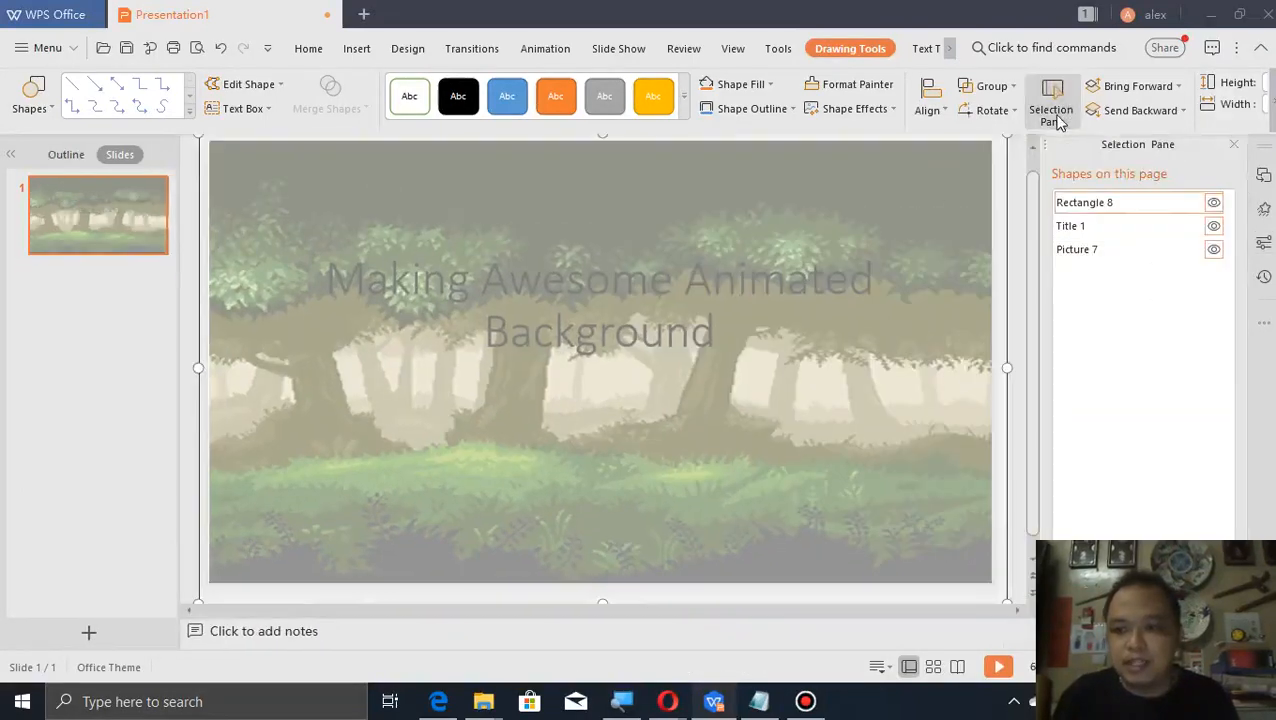